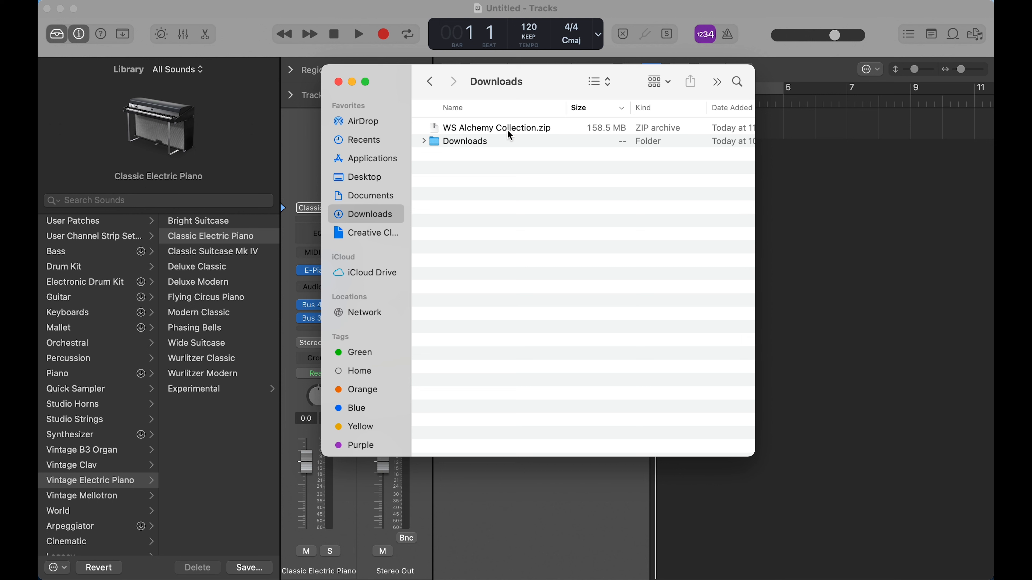
# Extract WS Alchemy Collection.zip in Downloads, expand the extracted folder and select the Logic Pro X folder inside it.
pyautogui.click(499, 135)
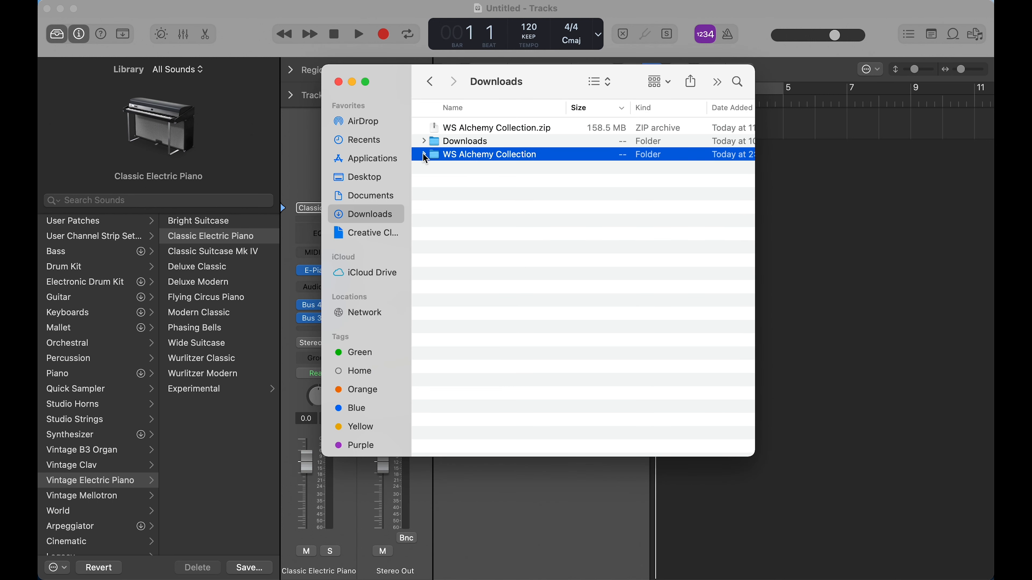
pyautogui.click(424, 155)
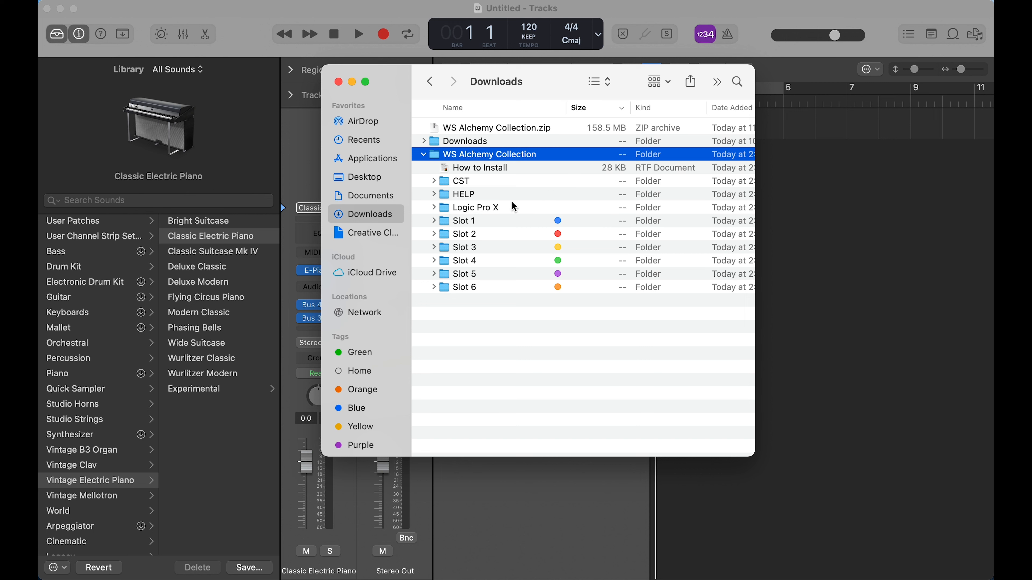
pyautogui.click(515, 207)
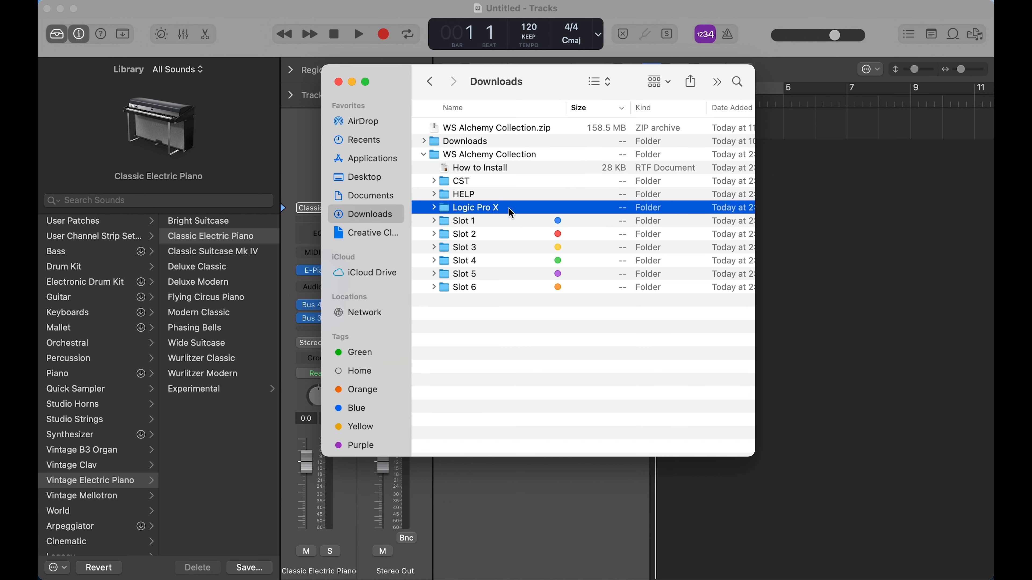
pyautogui.click(502, 225)
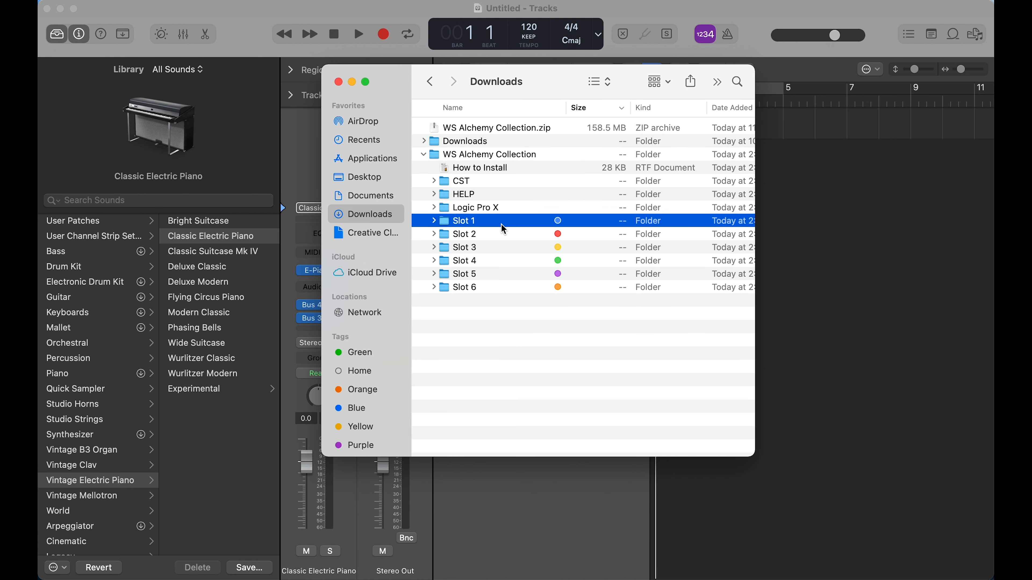
pyautogui.keyDown('shift'); pyautogui.click(503, 287); pyautogui.keyUp('shift')
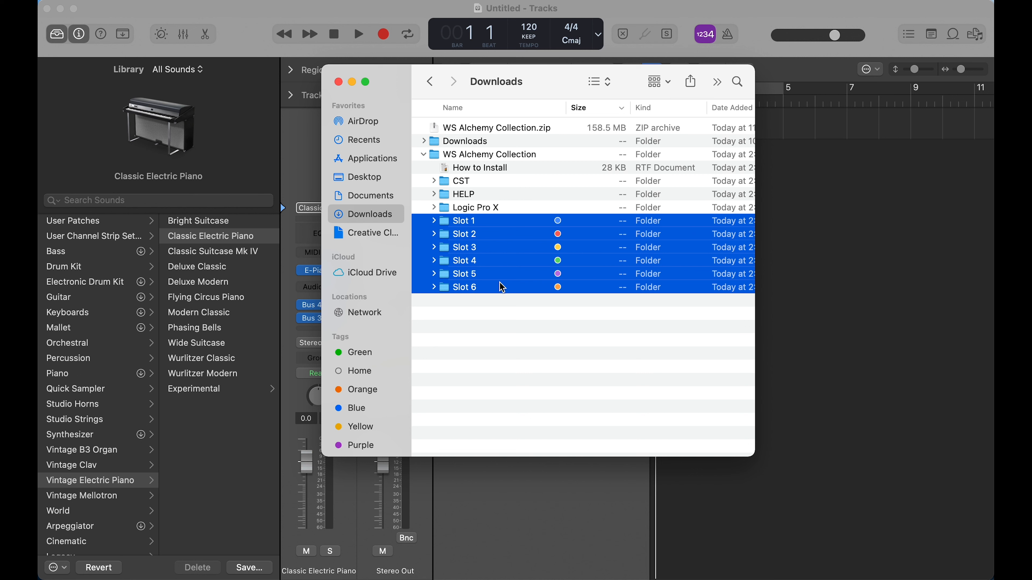
pyautogui.click(471, 183)
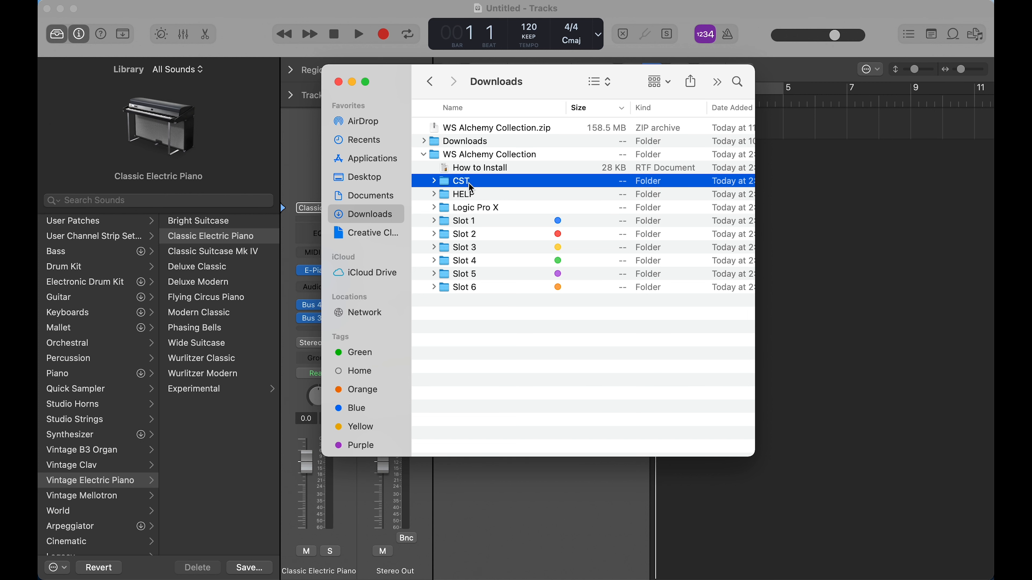
pyautogui.click(471, 209)
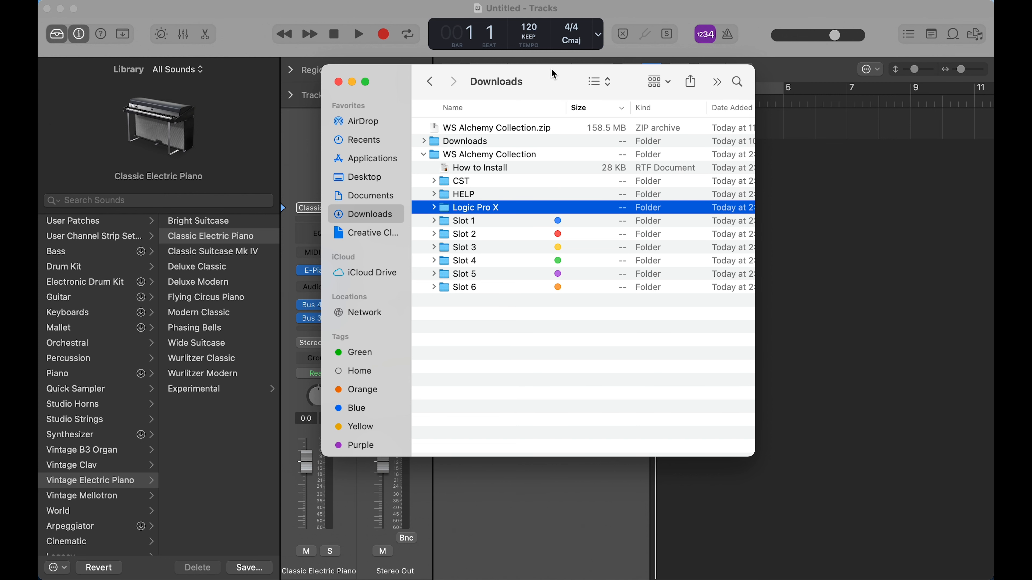
# Move the Downloads window aside and open a second Finder window.
pyautogui.moveTo(556, 74); pyautogui.dragTo(781, 112)
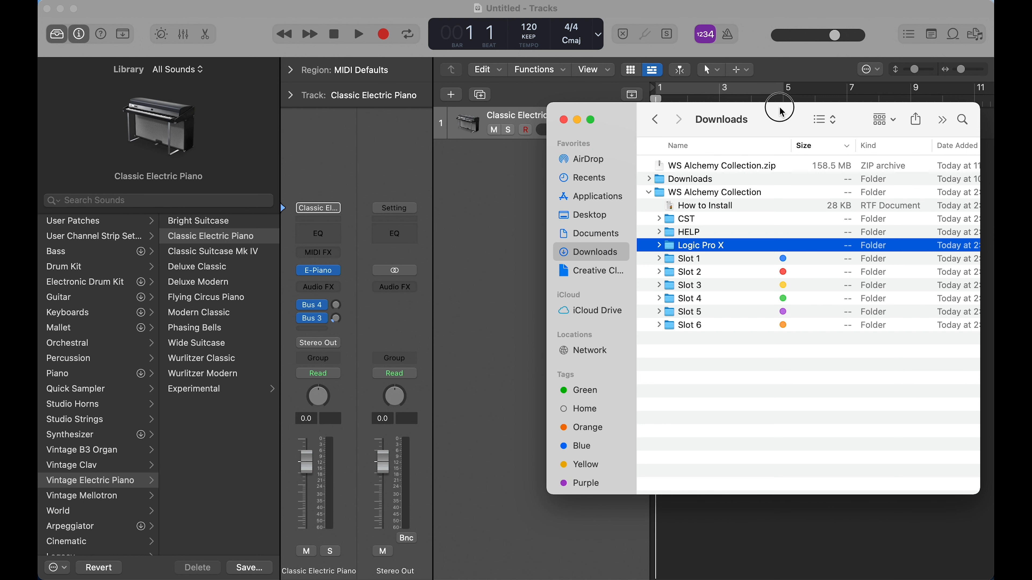
pyautogui.click(135, 2)
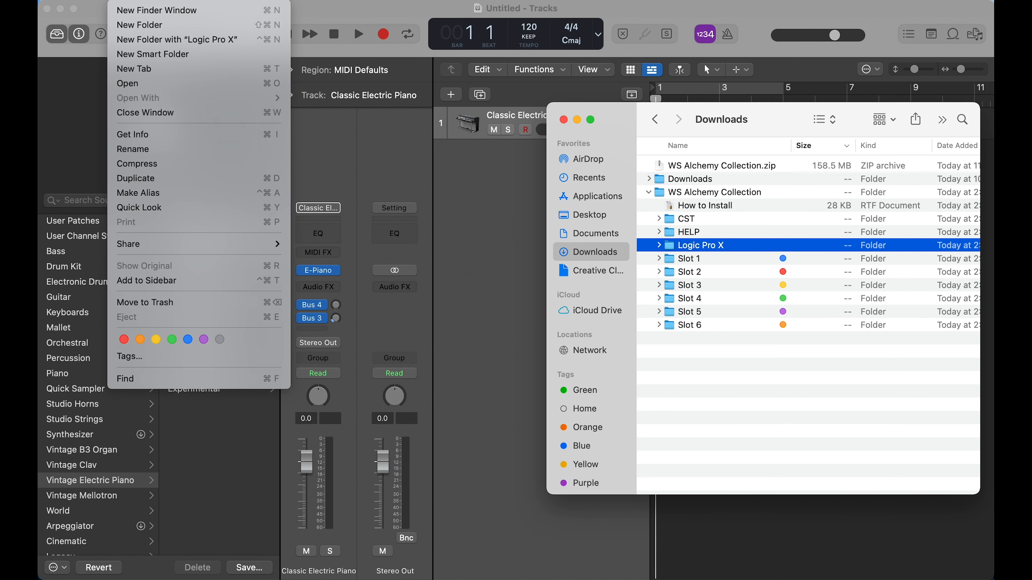
pyautogui.click(137, 11)
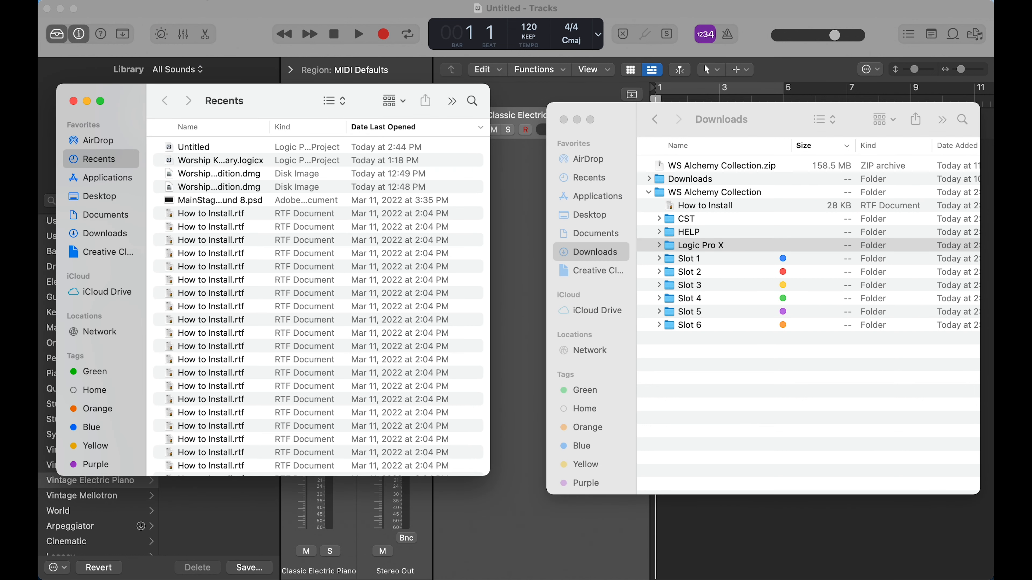
# In the new window, go to the home folder and open Music, Audio Music Apps, Patches, Instrument.
pyautogui.click(209, 2)
pyautogui.click(230, 121)
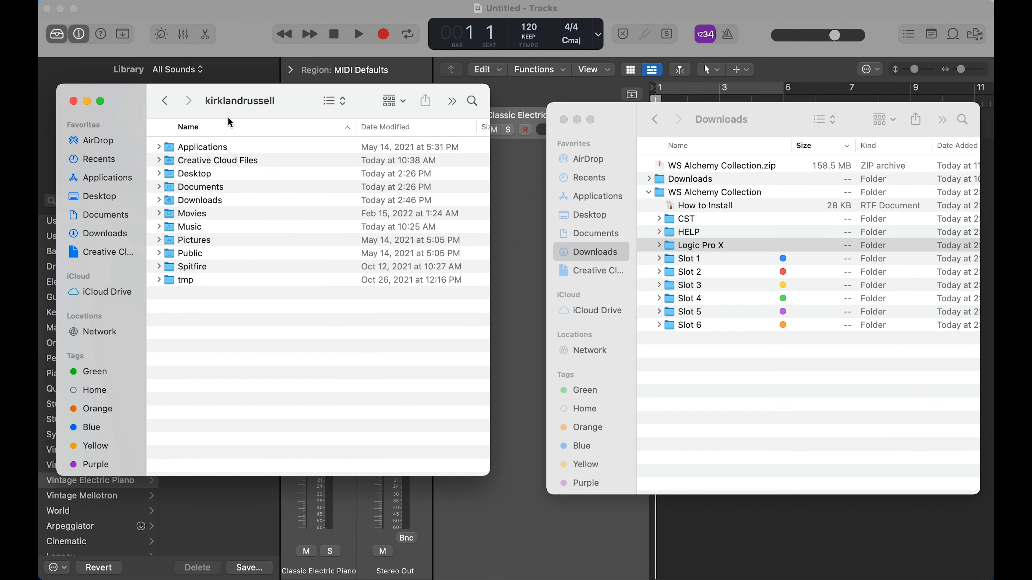
pyautogui.doubleClick(204, 225)
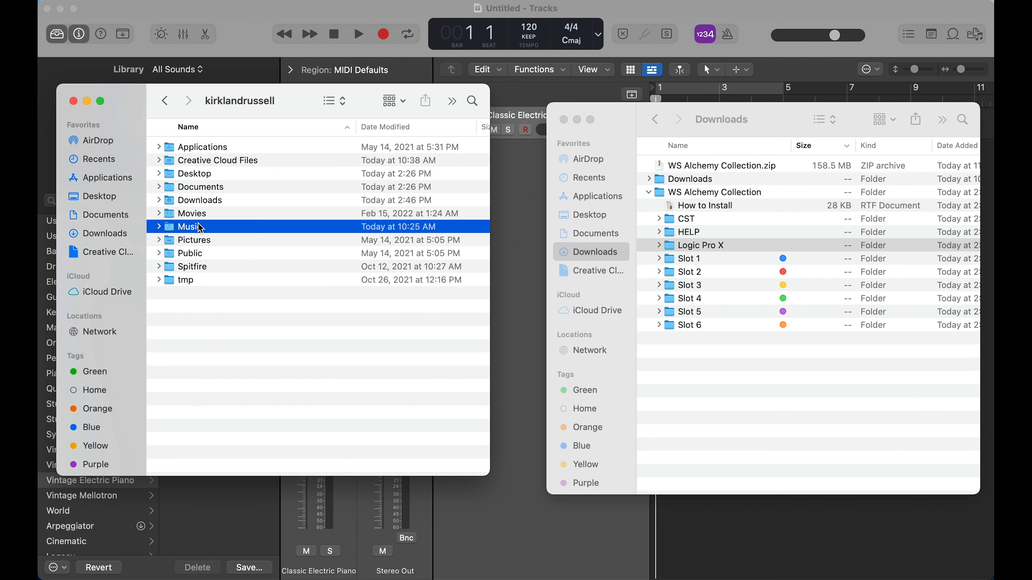
pyautogui.doubleClick(208, 159)
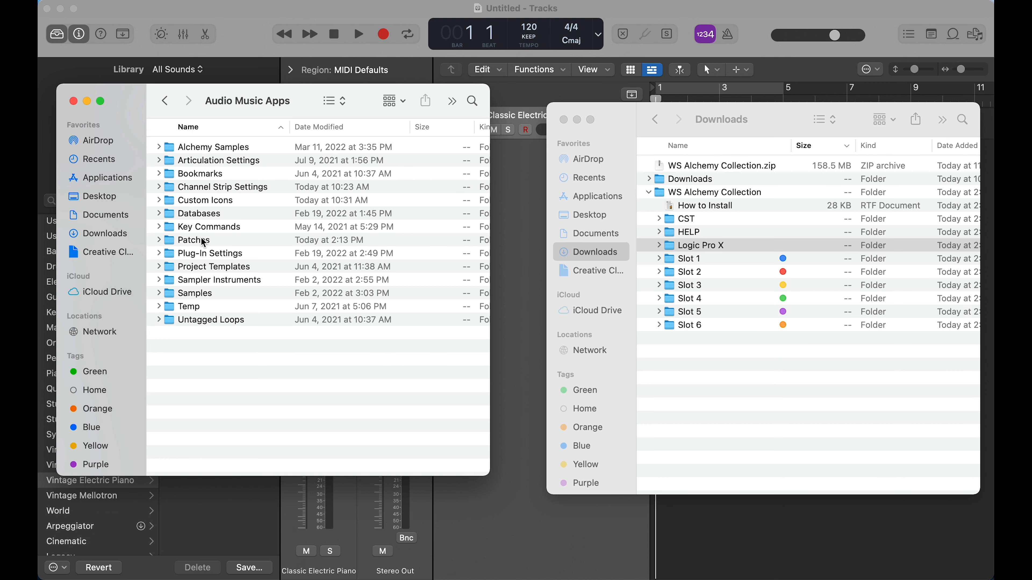
pyautogui.doubleClick(204, 241)
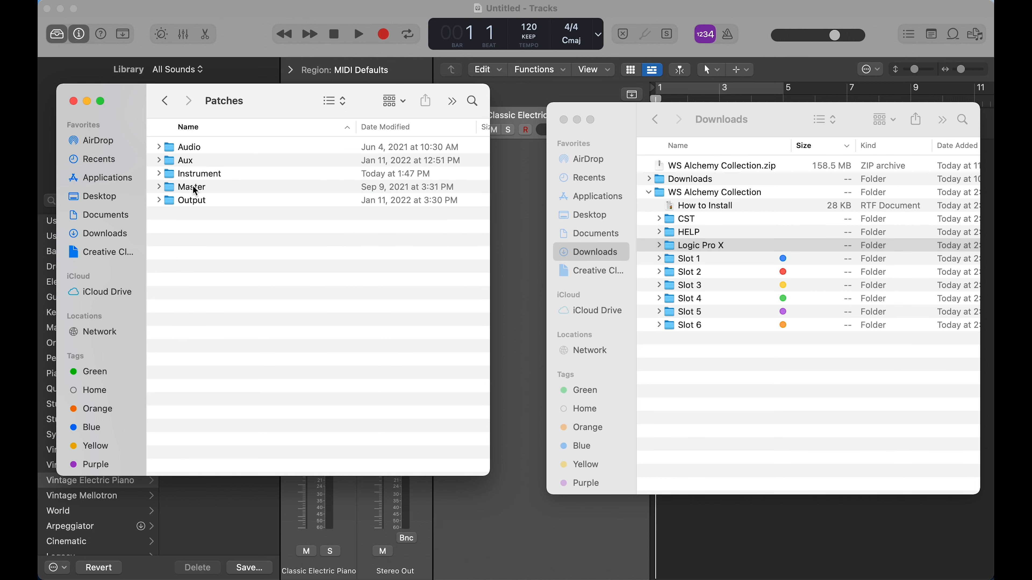
pyautogui.doubleClick(198, 174)
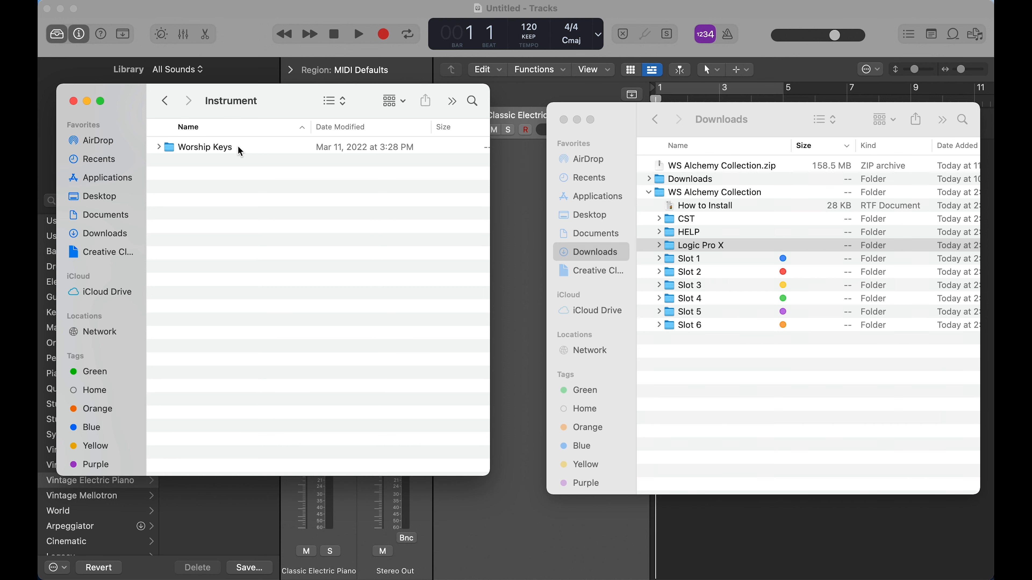
# Create a folder named "WS Alchemy Collection" inside Instrument and open it.
pyautogui.rightClick(261, 188)
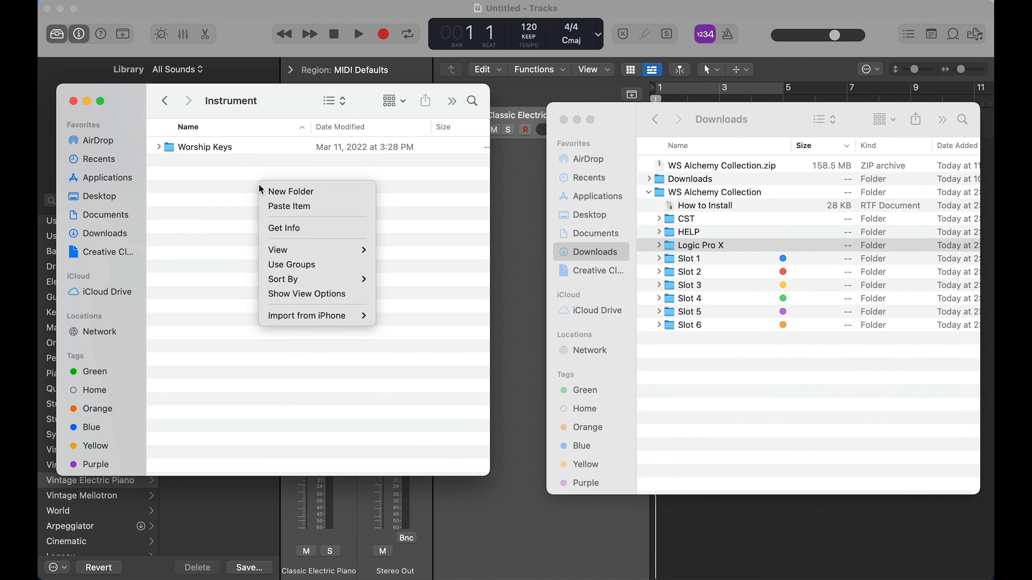
pyautogui.click(291, 191)
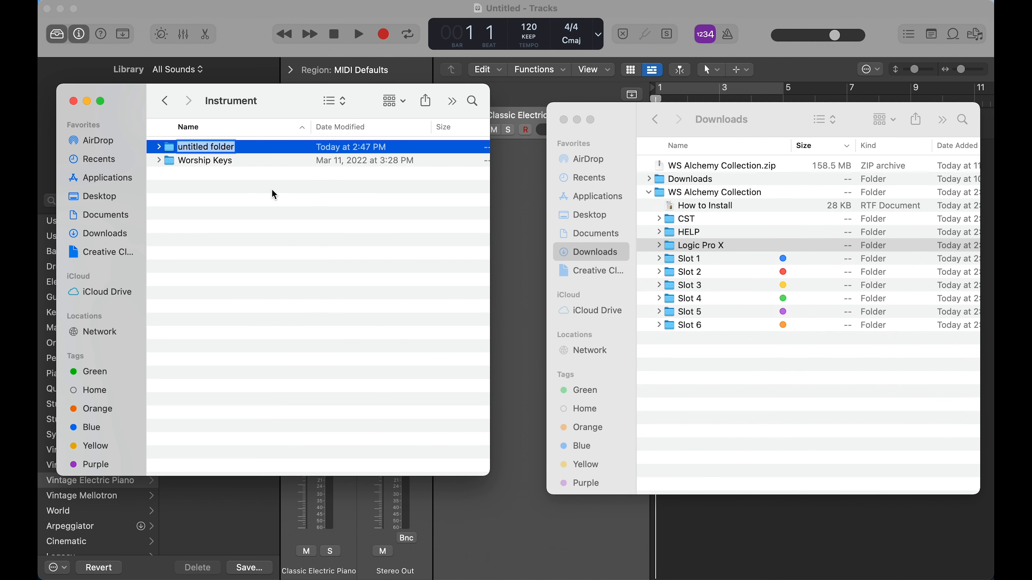
pyautogui.write('W')
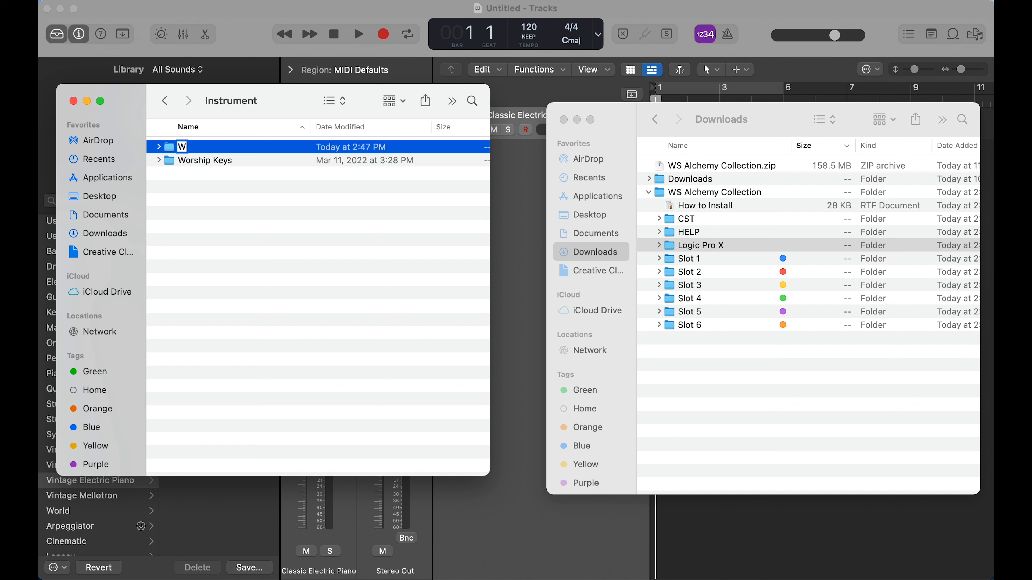
pyautogui.write('S Alchemy Collection')
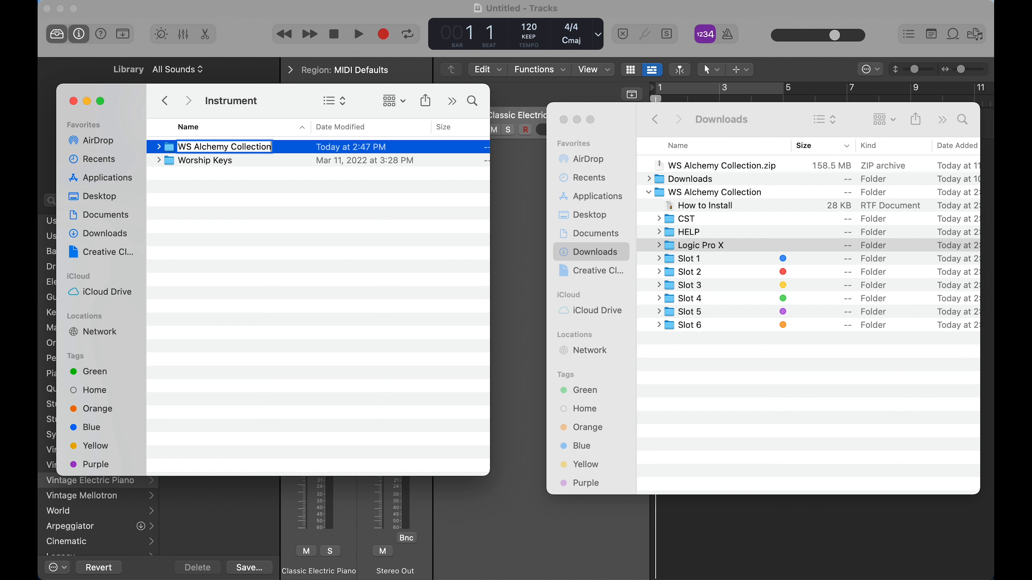
pyautogui.press('Return')
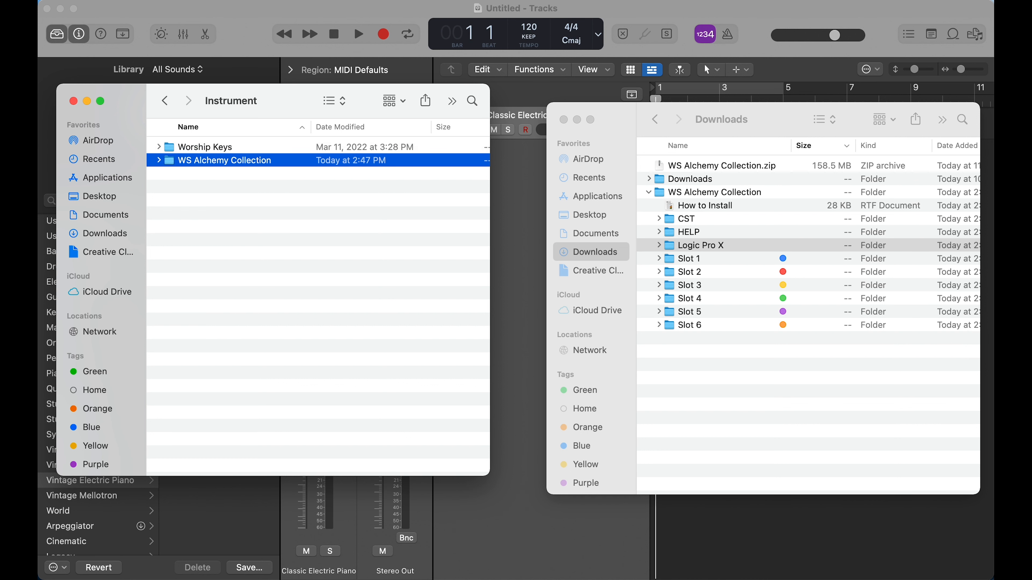
pyautogui.doubleClick(231, 161)
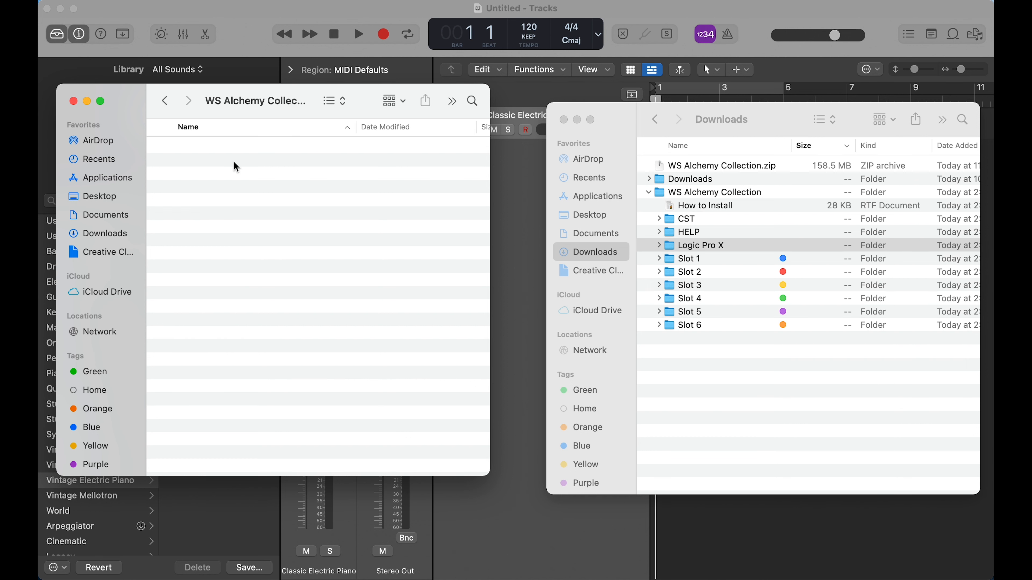
# Copy all loose files from the downloaded Logic Pro X folder, leaving out the Worship Start Buses folder, into the new WS Alchemy Collection folder.
pyautogui.click(767, 120)
pyautogui.click(659, 246)
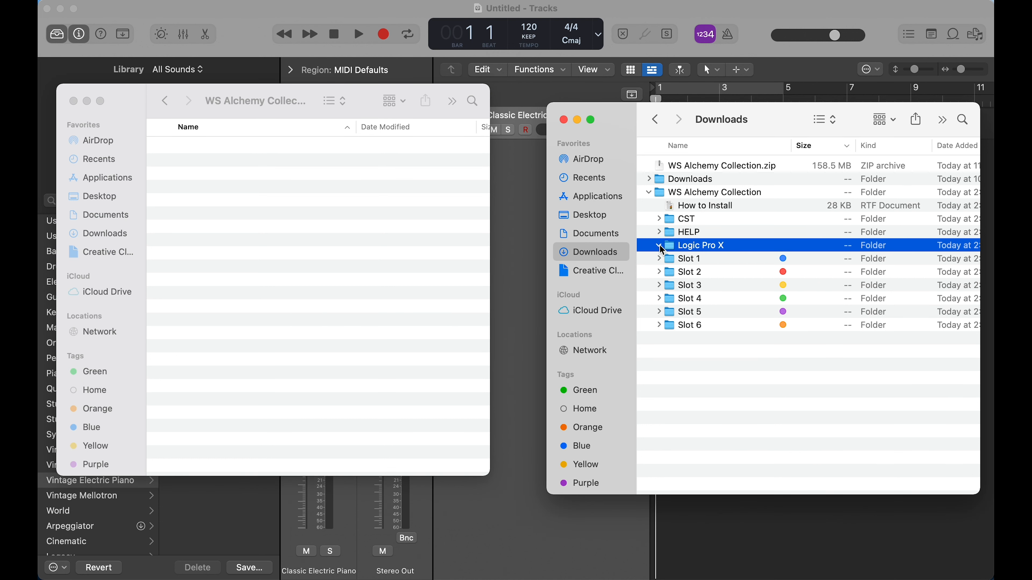
pyautogui.scroll(-2, 724, 271)
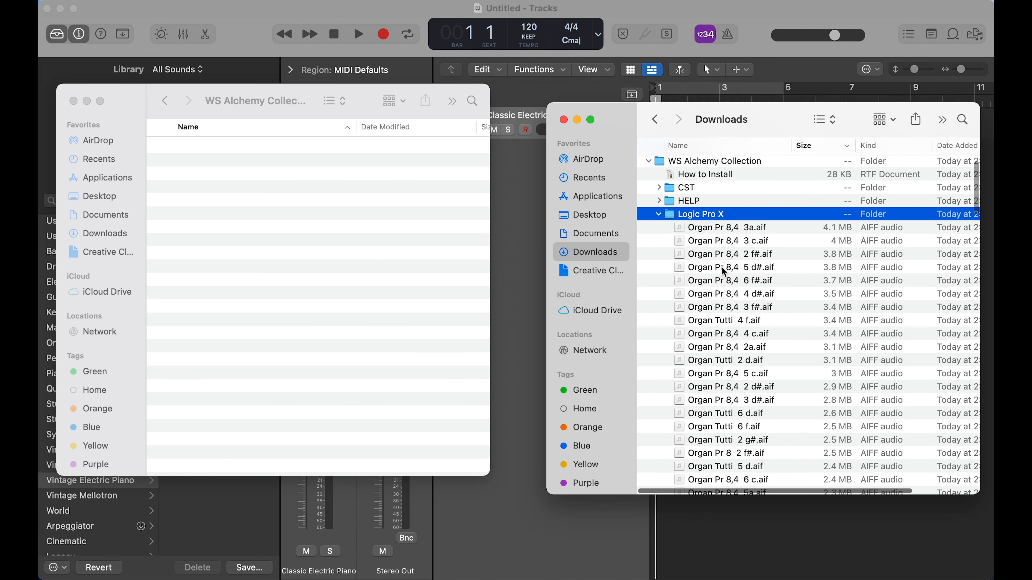
pyautogui.click(742, 228)
pyautogui.scroll(-10, 744, 232)
pyautogui.scroll(-15, 744, 234)
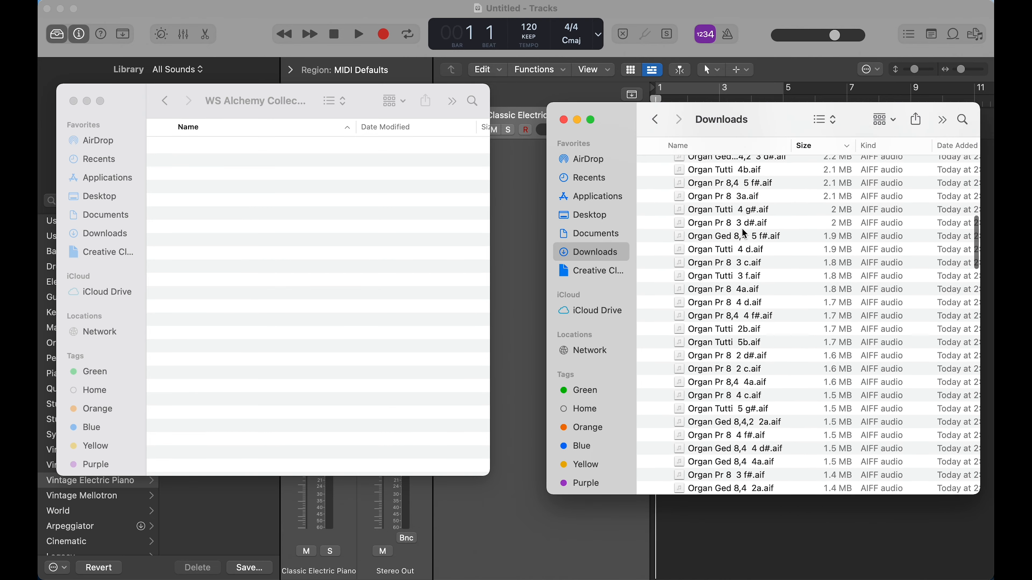
pyautogui.scroll(-15, 745, 234)
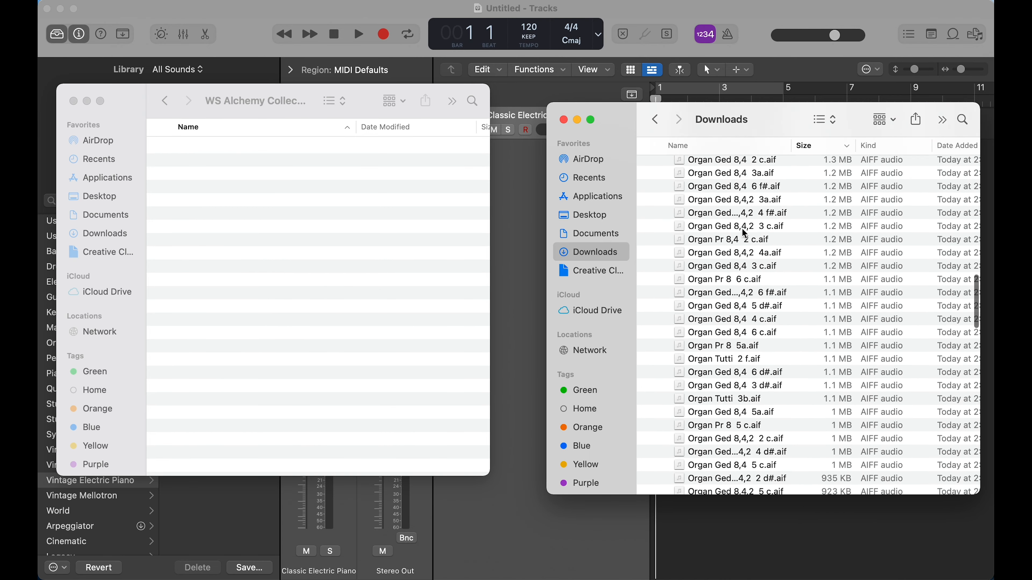
pyautogui.scroll(-15, 744, 234)
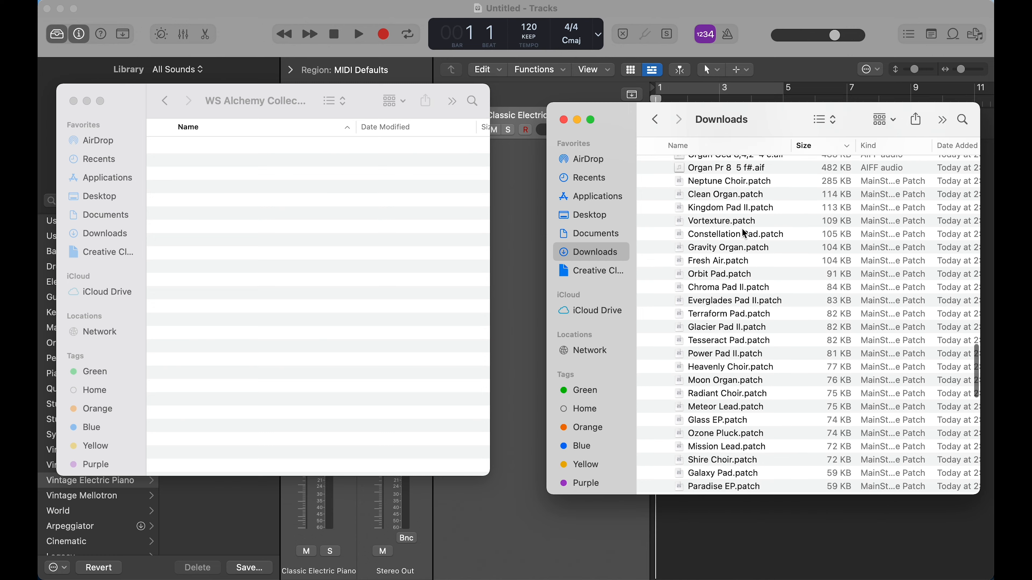
pyautogui.scroll(-15, 745, 233)
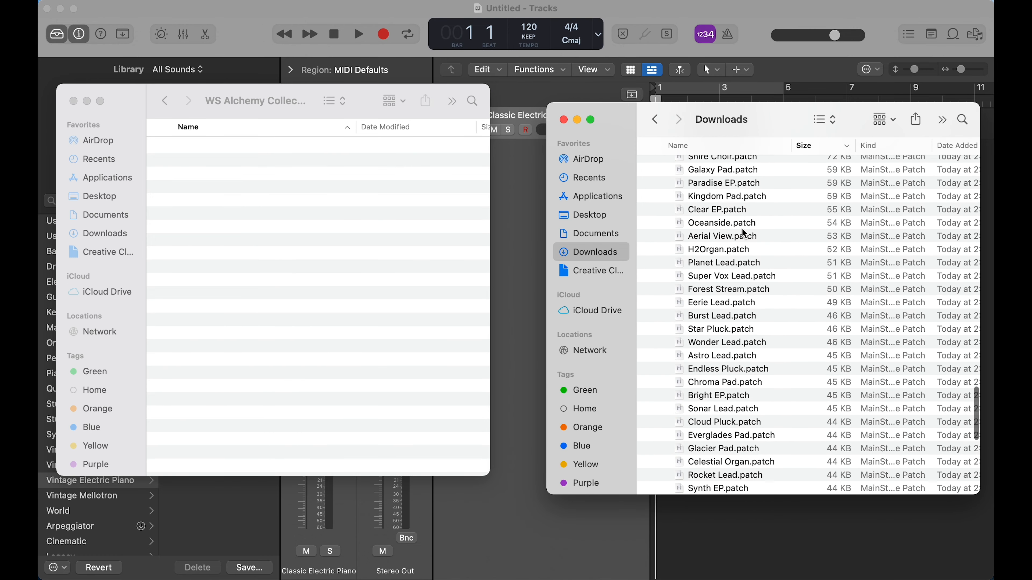
pyautogui.scroll(-5, 744, 234)
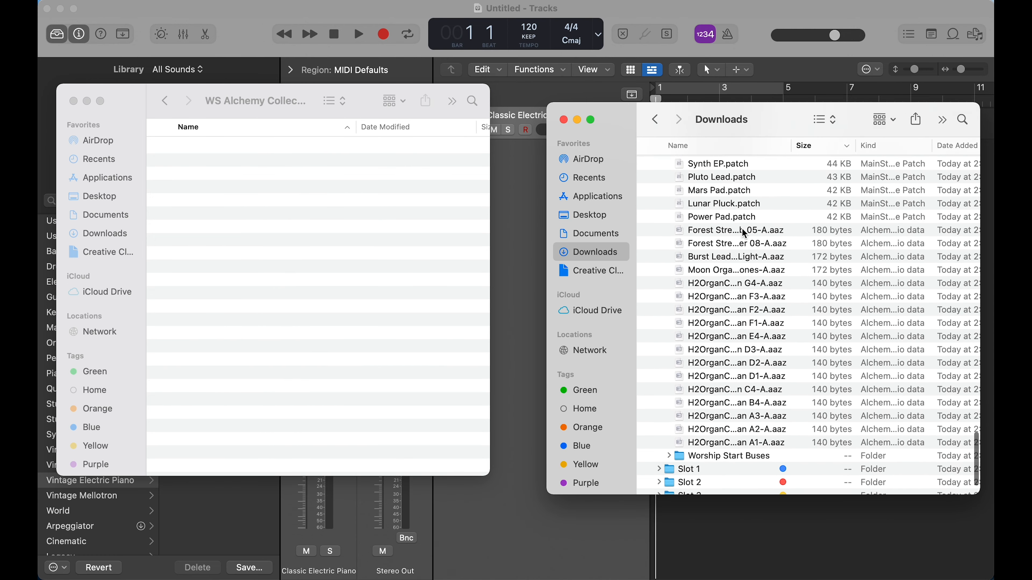
pyautogui.keyDown('shift'); pyautogui.click(795, 392); pyautogui.keyUp('shift')
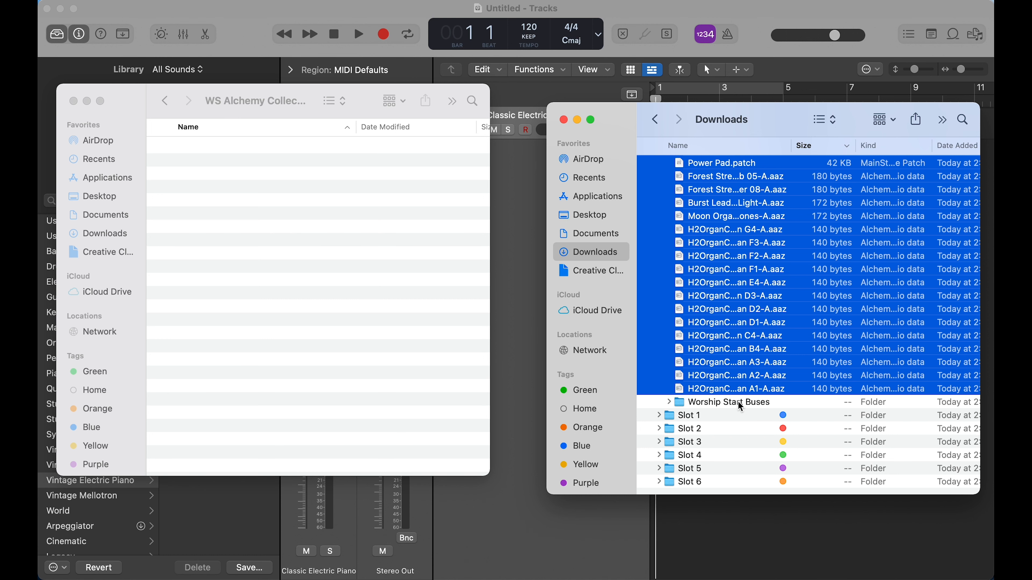
pyautogui.click(458, 293)
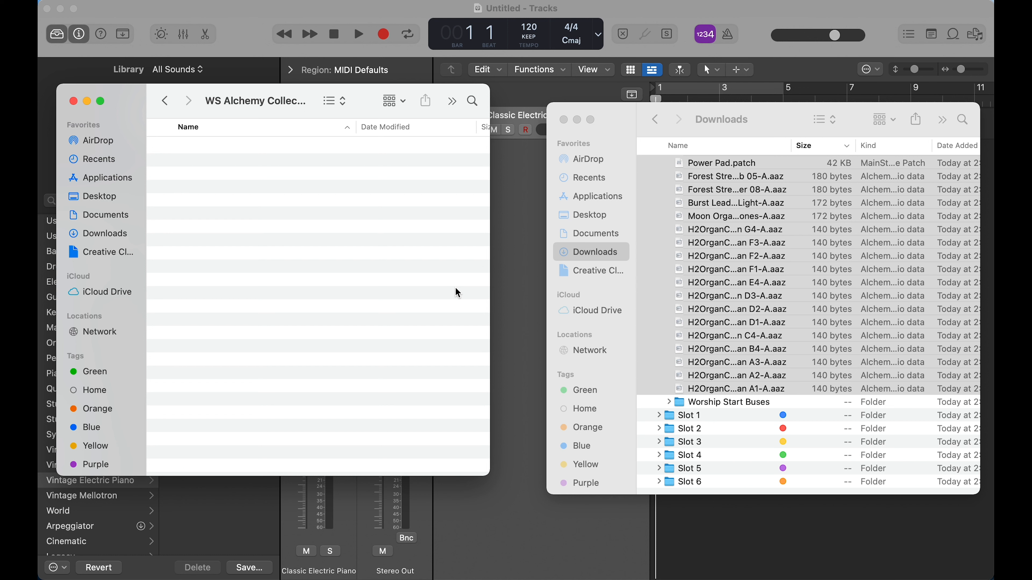
pyautogui.press('super+v')
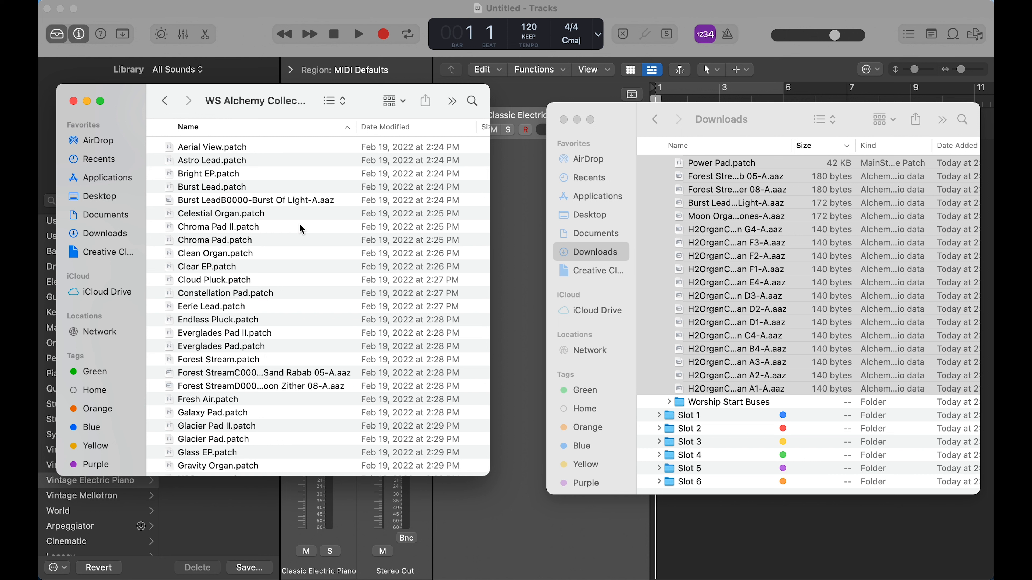
# Minimize both Finder windows, switch to Logic Pro and show the User Patches category in the Library.
pyautogui.click(87, 102)
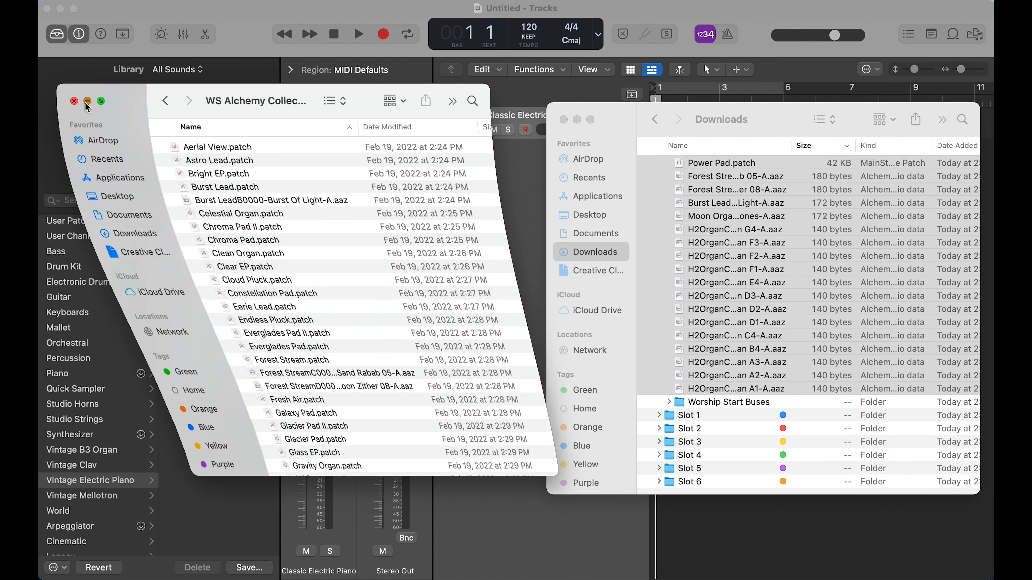
pyautogui.click(576, 119)
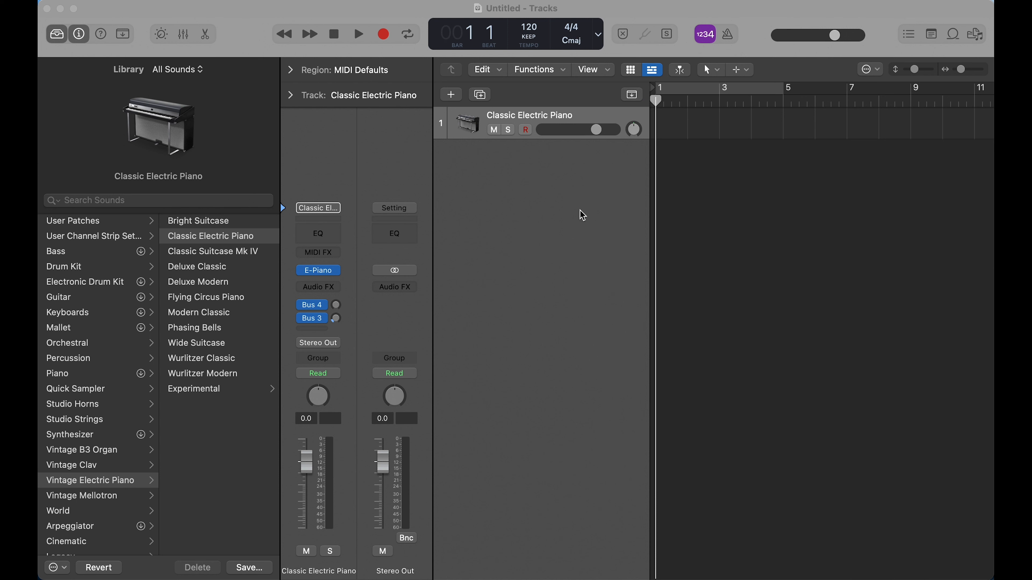
pyautogui.click(582, 214)
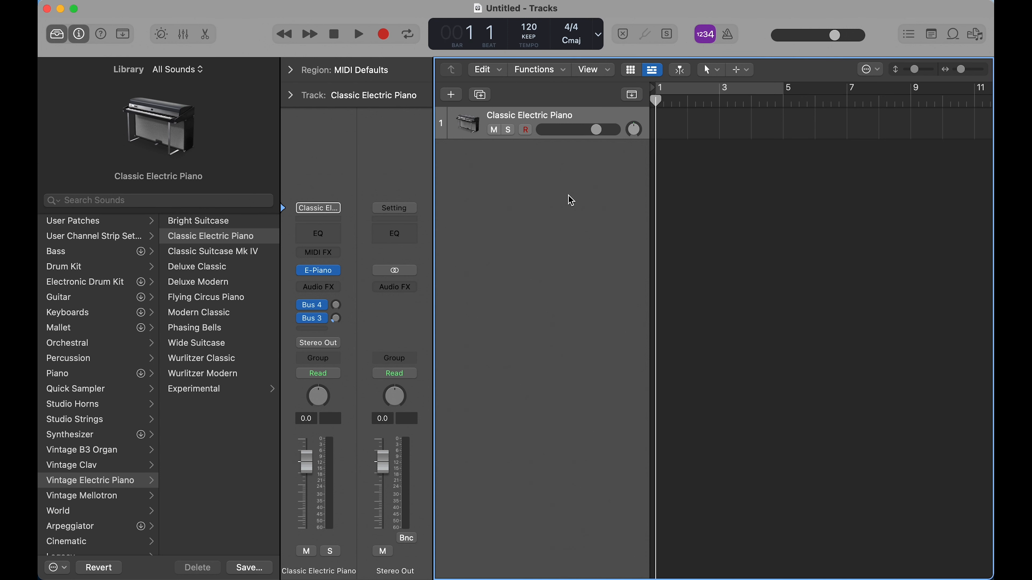
pyautogui.click(73, 223)
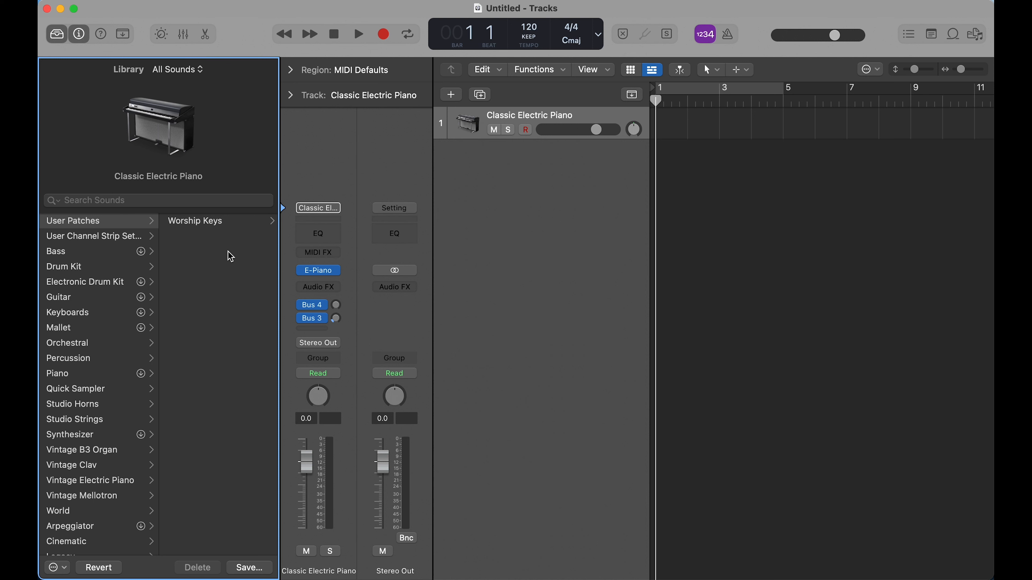
# Refresh the Library, open the WS Alchemy Collection folder in User Patches and look through its patches.
pyautogui.click(57, 569)
pyautogui.click(74, 540)
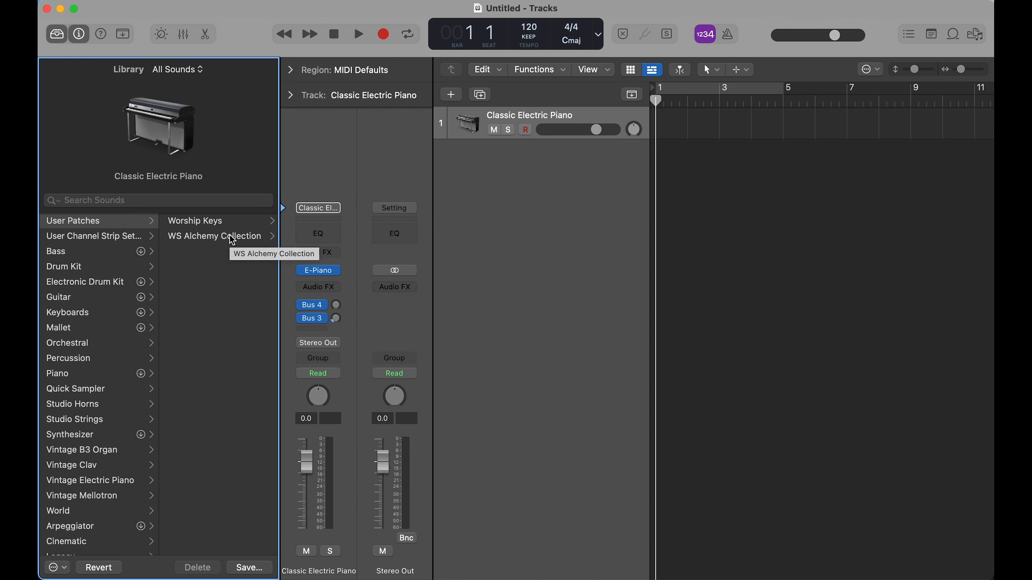
pyautogui.click(233, 241)
pyautogui.scroll(-10, 233, 241)
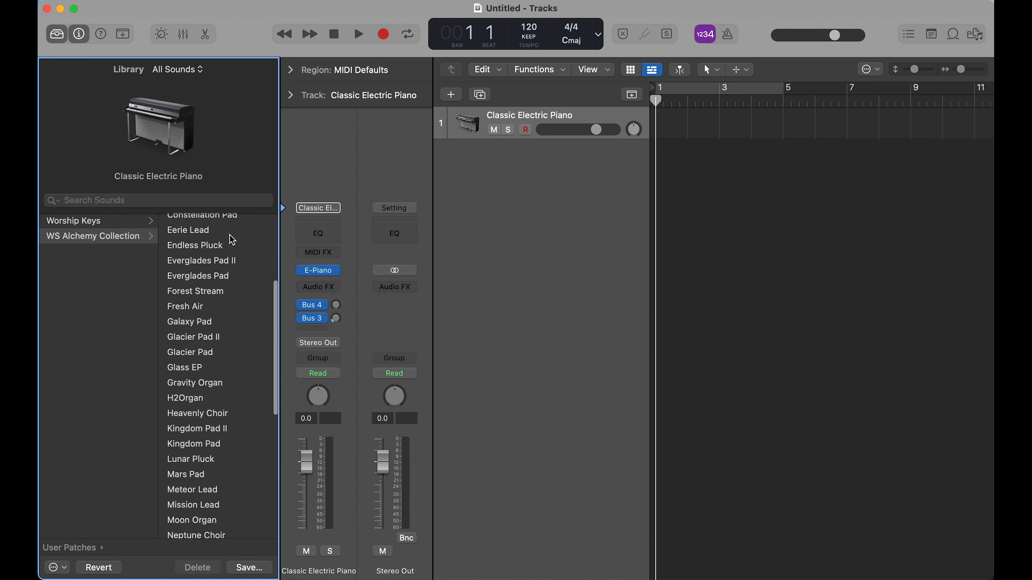
pyautogui.scroll(10, 232, 240)
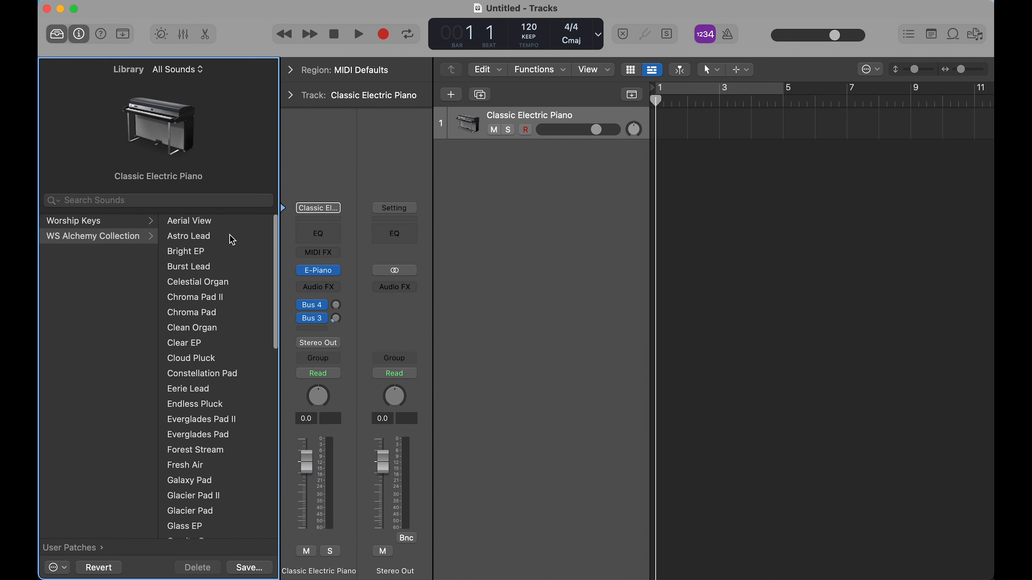
pyautogui.scroll(-5, 233, 240)
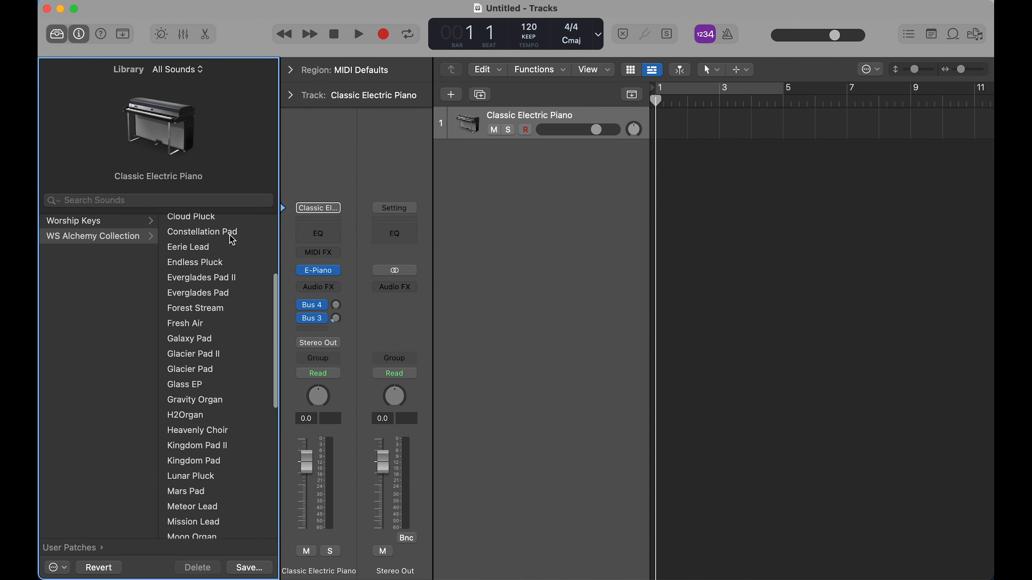
pyautogui.scroll(5, 232, 240)
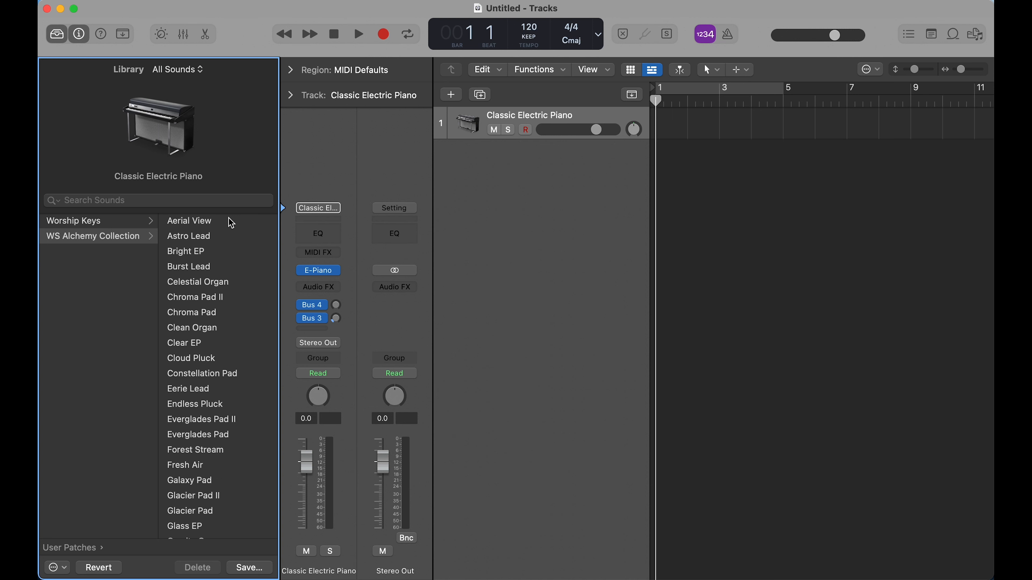
# Load the Aerial View patch onto the track, view its Alchemy instrument and close the plug-in window.
pyautogui.click(230, 221)
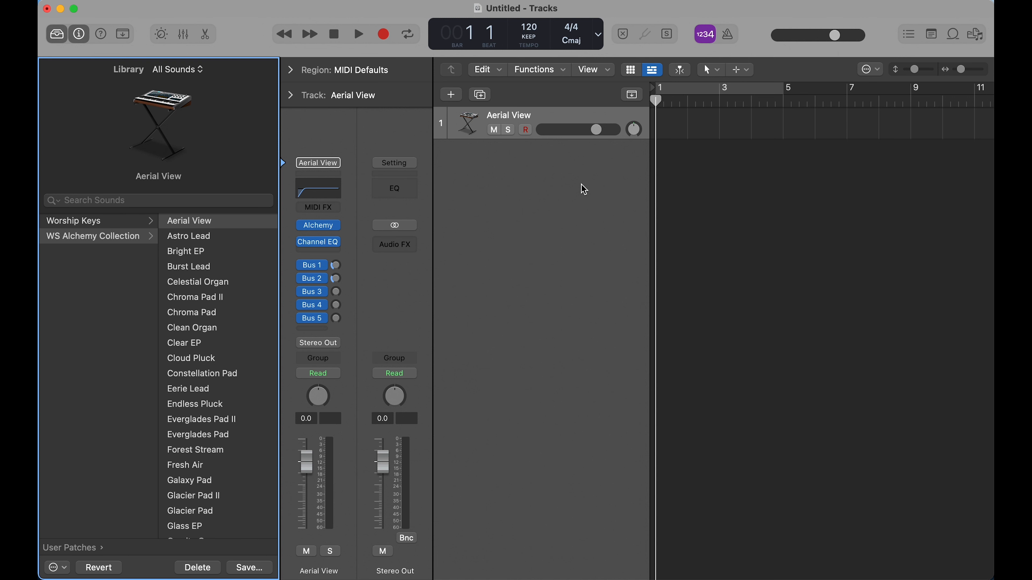
pyautogui.click(320, 232)
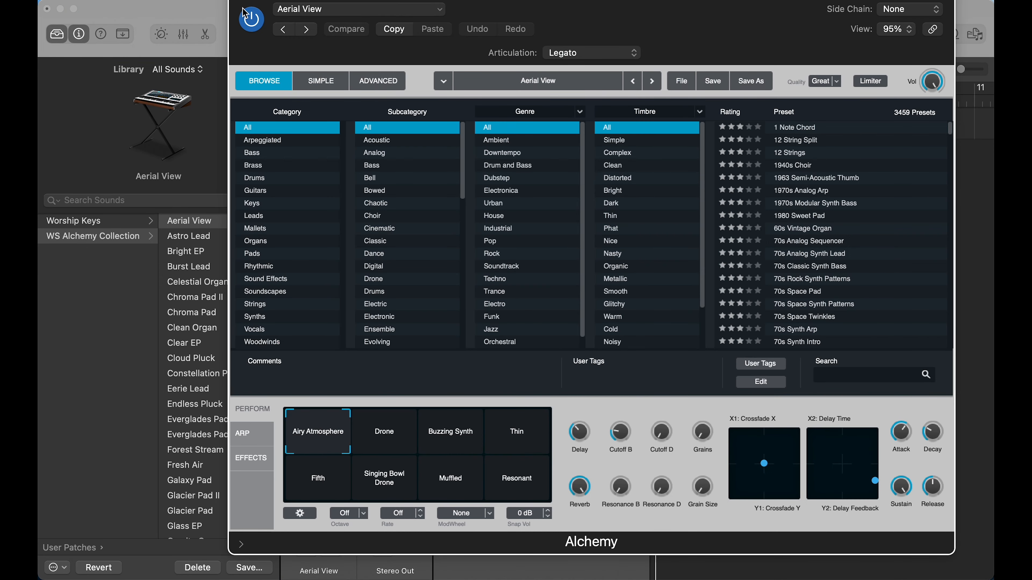
pyautogui.moveTo(236, 8); pyautogui.dragTo(232, 48)
pyautogui.click(233, 31)
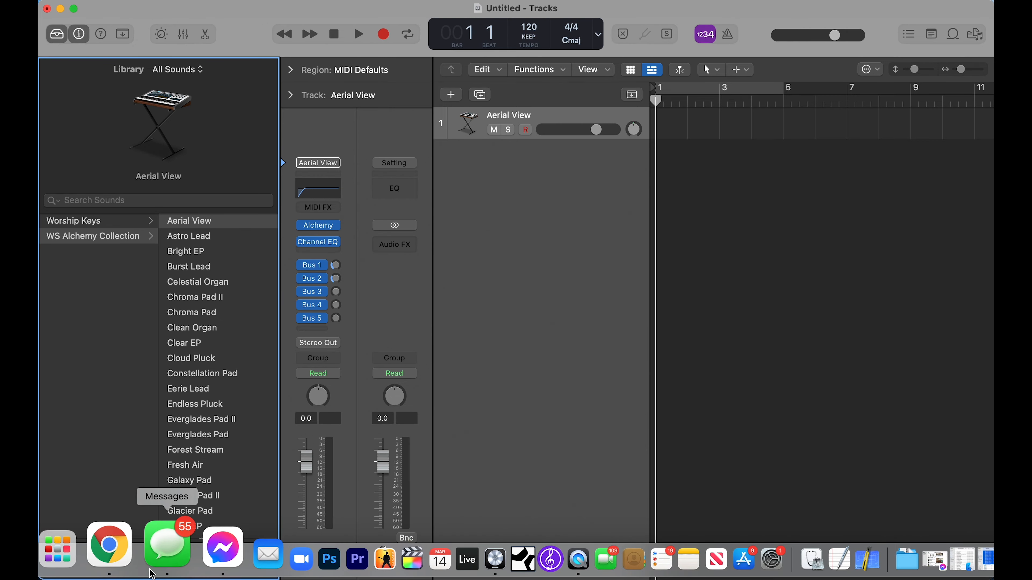
# Switch to Finder, select the Worship Start Buses folder in Downloads and open a second window at the home folder.
pyautogui.click(77, 559)
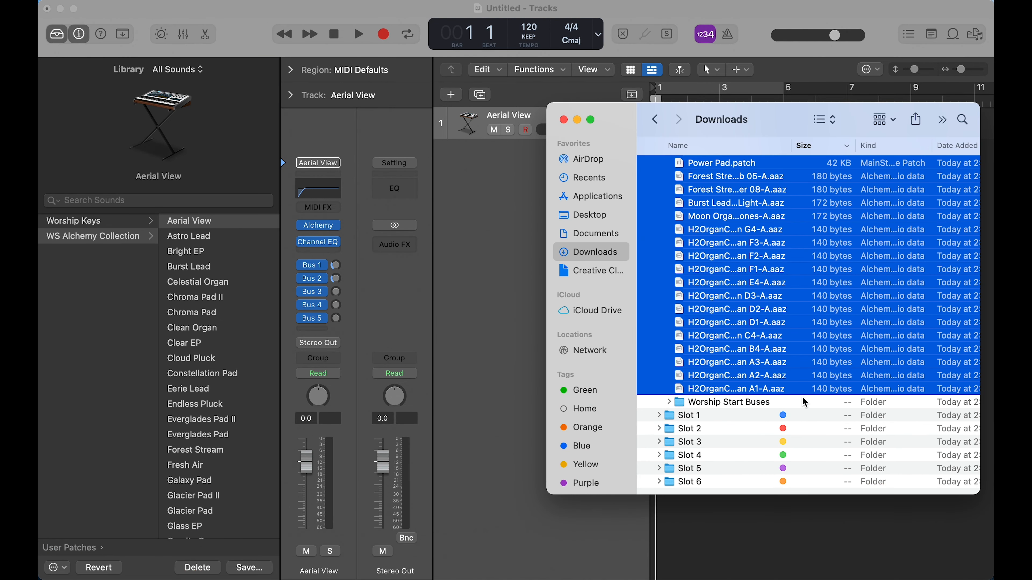
pyautogui.click(735, 406)
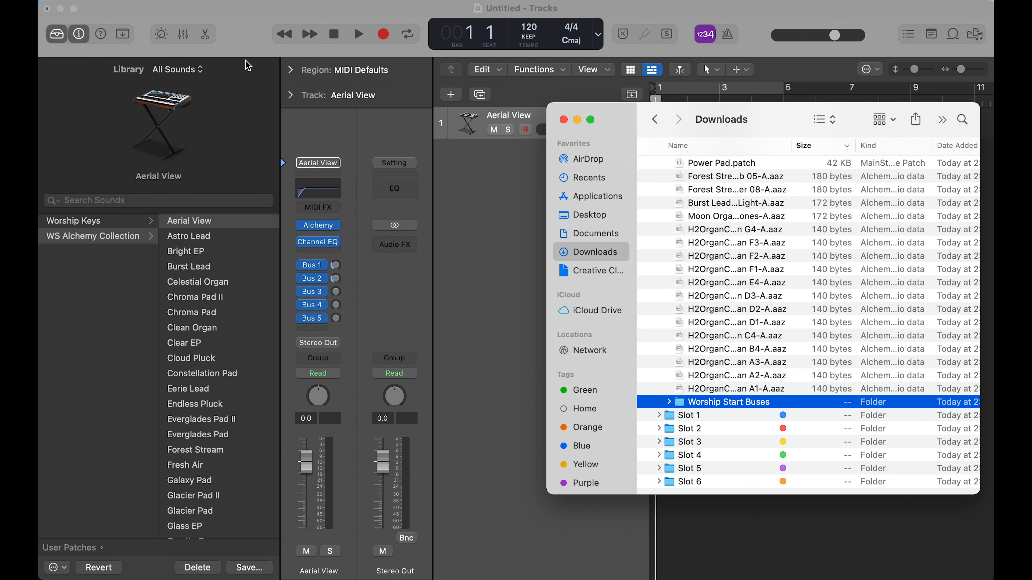
pyautogui.click(126, 3)
pyautogui.click(128, 10)
pyautogui.click(197, 3)
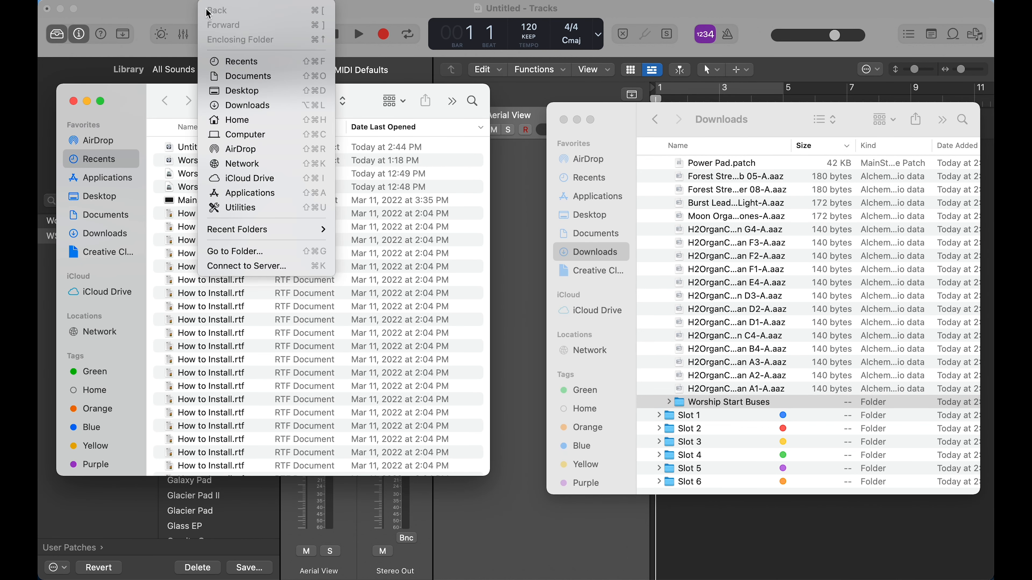
pyautogui.click(234, 116)
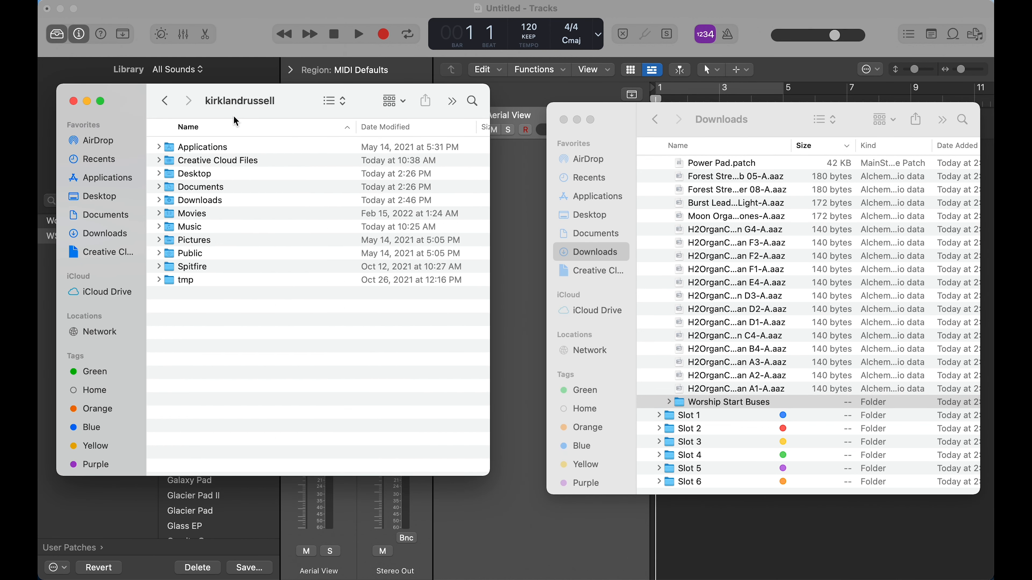
# In the home folder window, open Music, Audio Music Apps, Channel Strip Settings, Track.
pyautogui.doubleClick(199, 224)
pyautogui.click(203, 164)
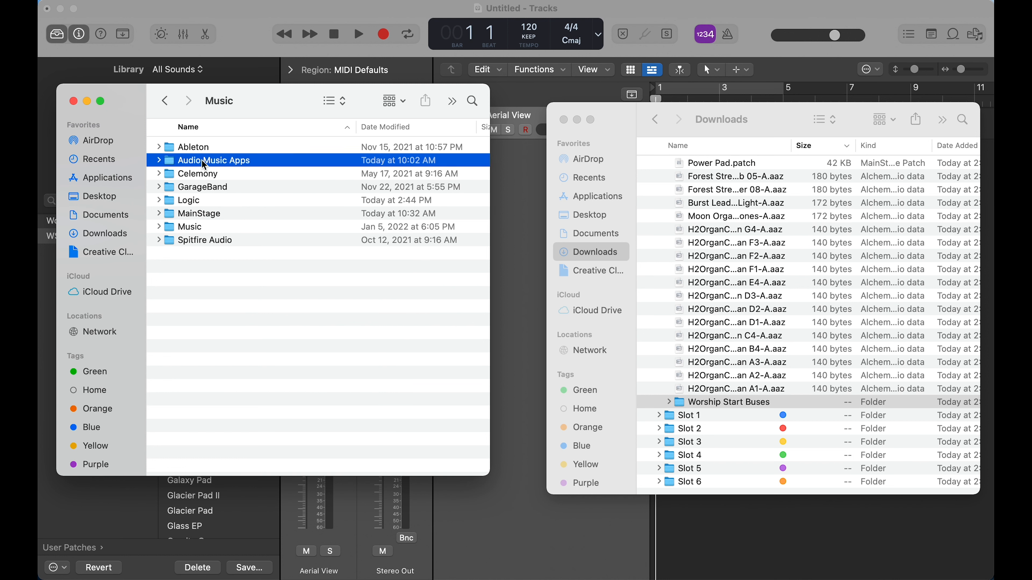
pyautogui.doubleClick(204, 164)
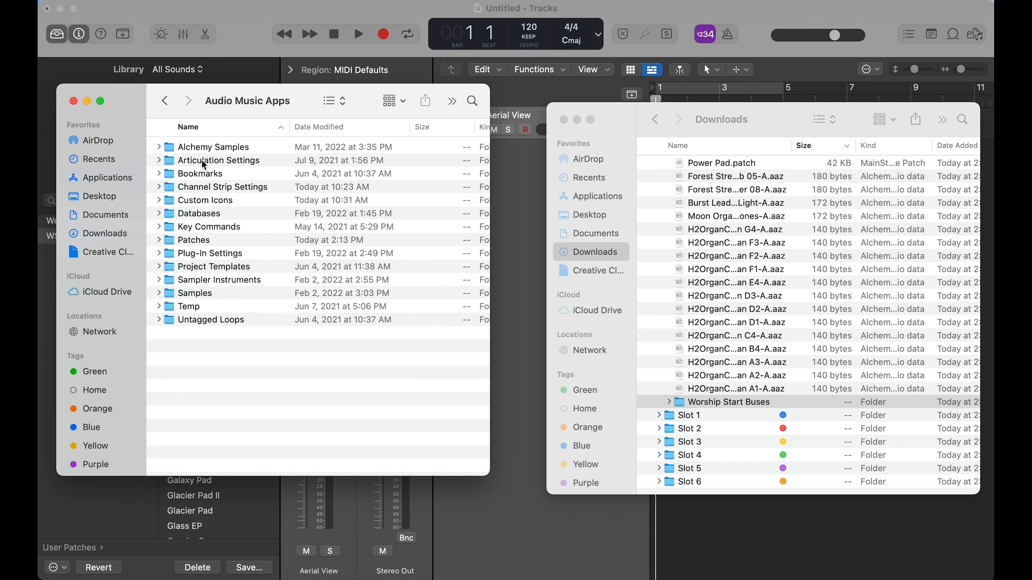
pyautogui.click(216, 244)
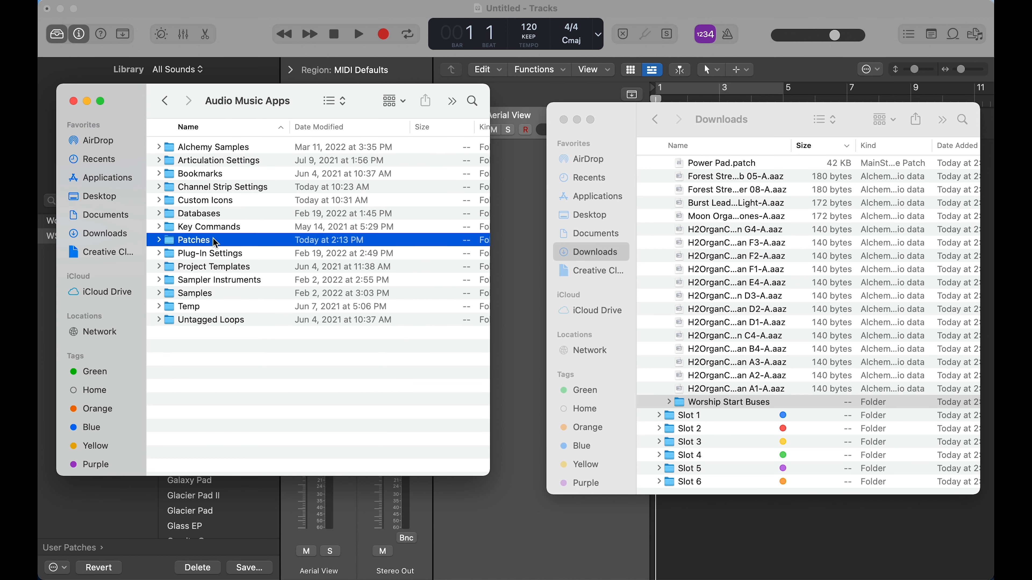
pyautogui.doubleClick(215, 188)
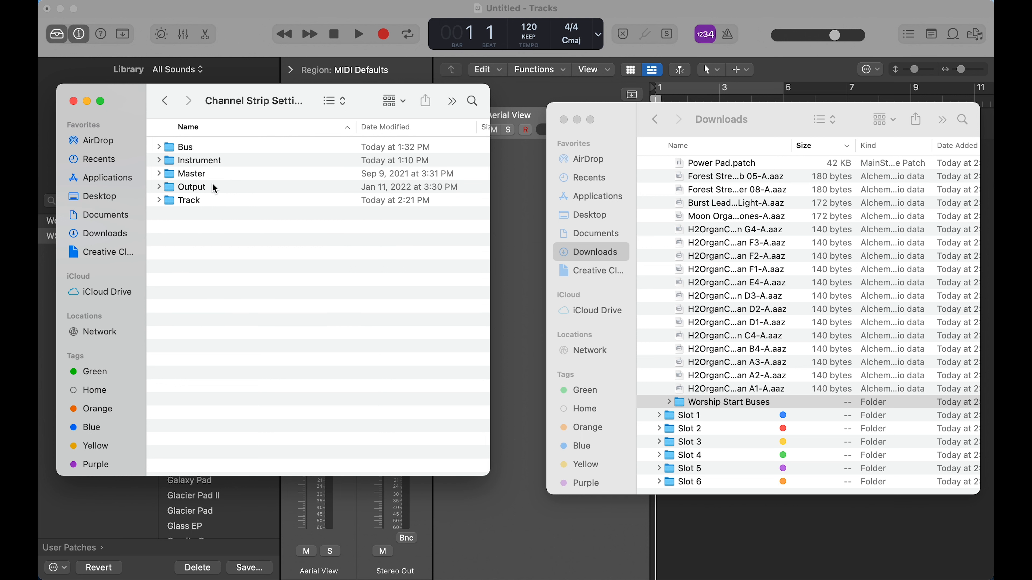
pyautogui.doubleClick(216, 201)
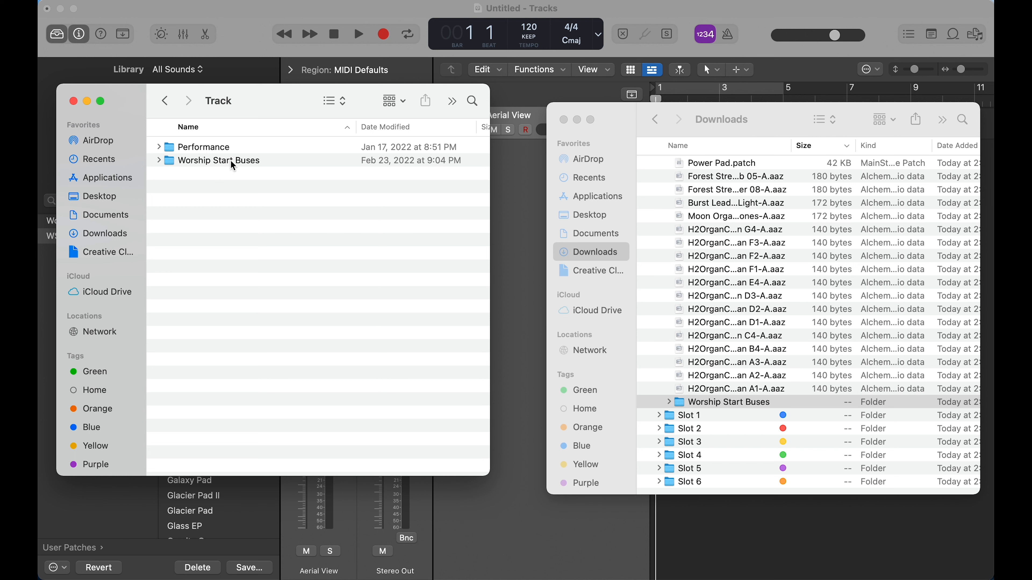
# Point out the downloaded Worship Start Buses folder and its Track destination, close both Finder windows and return to Logic Pro.
pyautogui.click(797, 406)
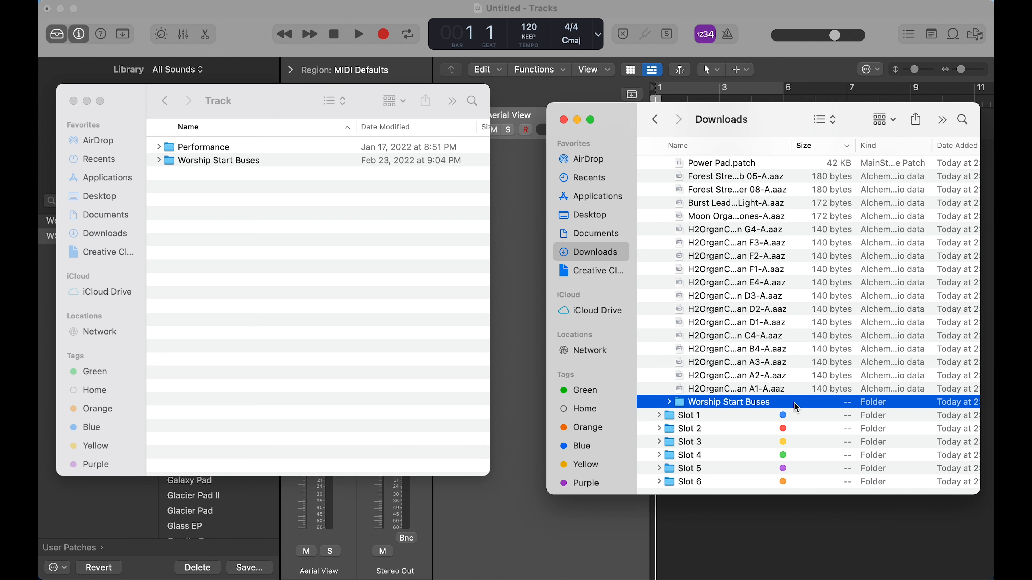
pyautogui.click(191, 295)
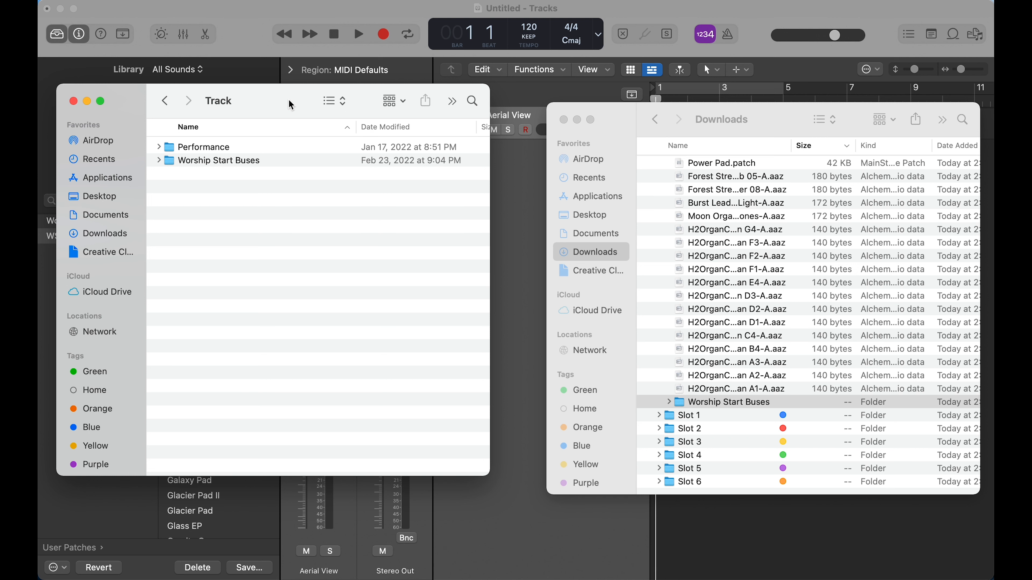
pyautogui.click(74, 101)
pyautogui.click(564, 120)
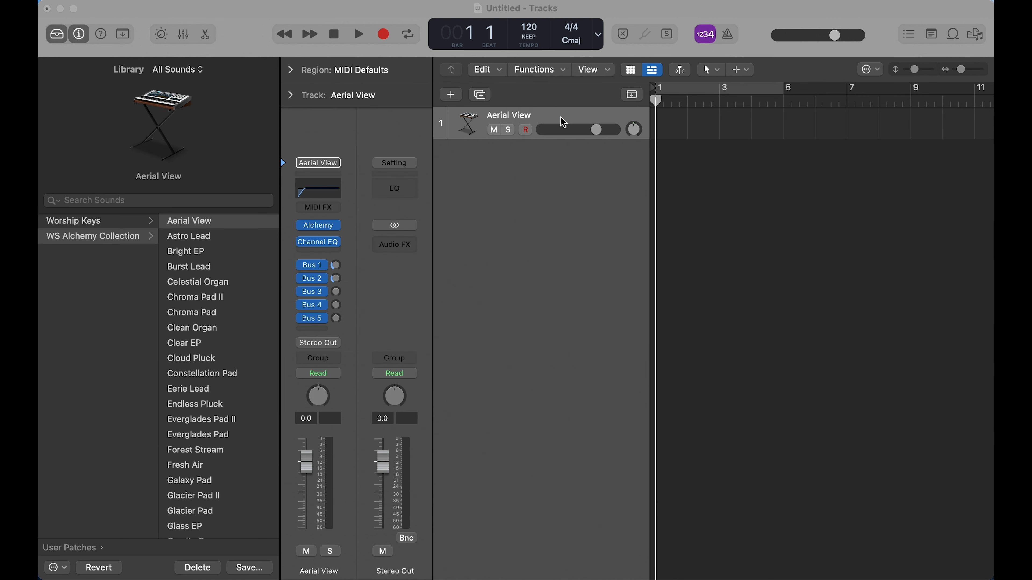
pyautogui.click(573, 219)
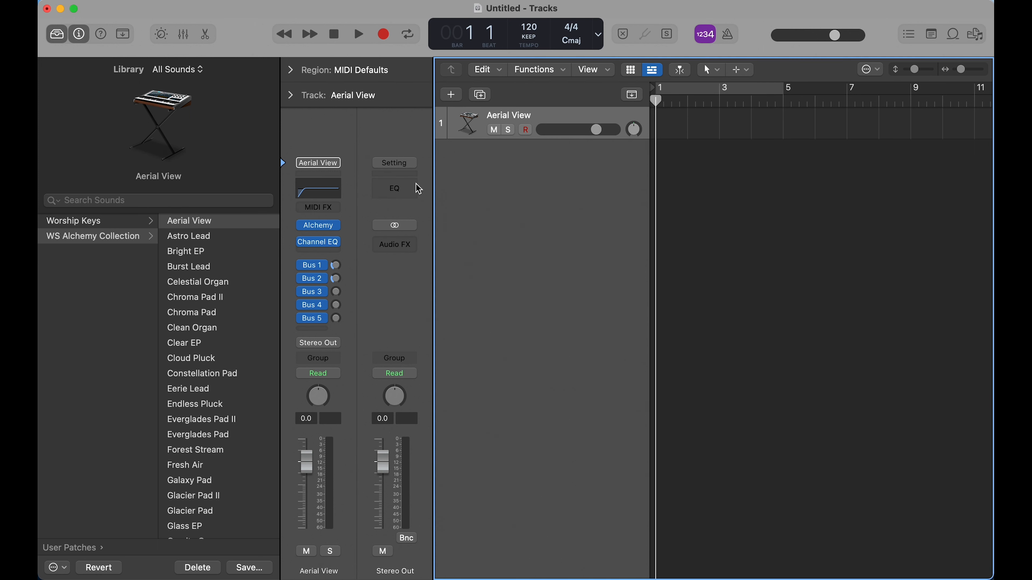
# Show the Mixer and create a new auxiliary channel strip.
pyautogui.click(183, 34)
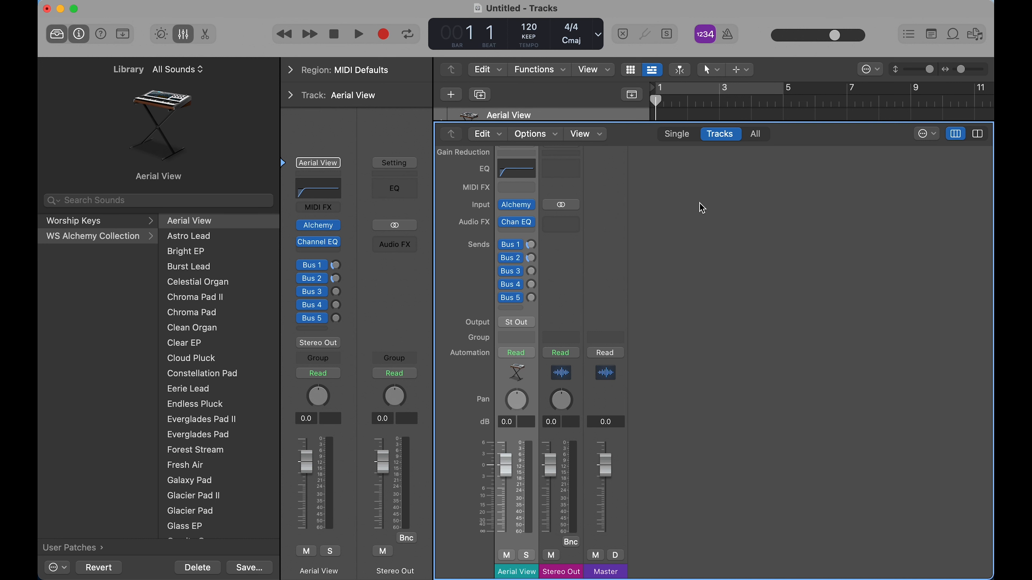
pyautogui.click(533, 134)
pyautogui.click(539, 152)
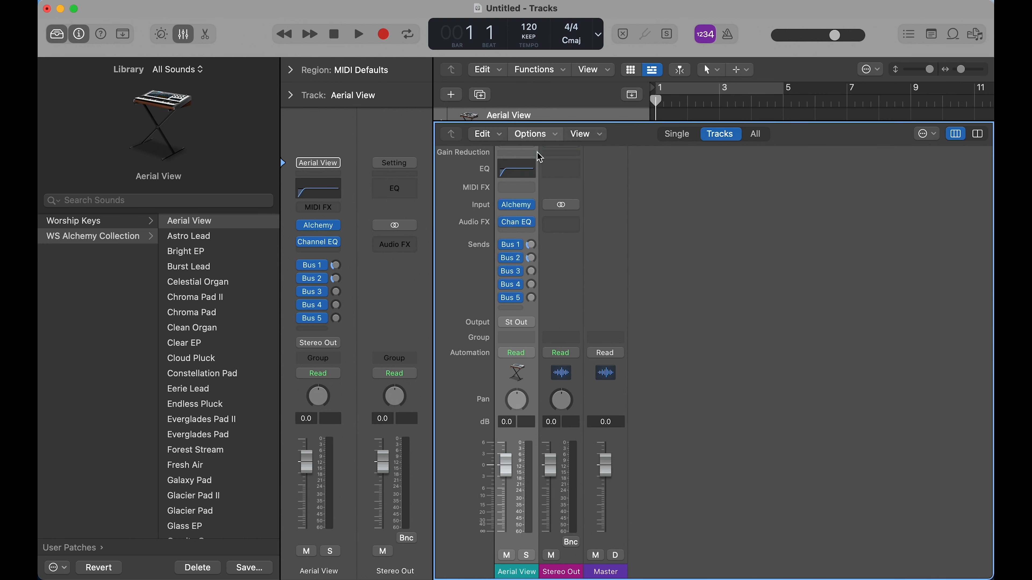
pyautogui.scroll(2, 571, 313)
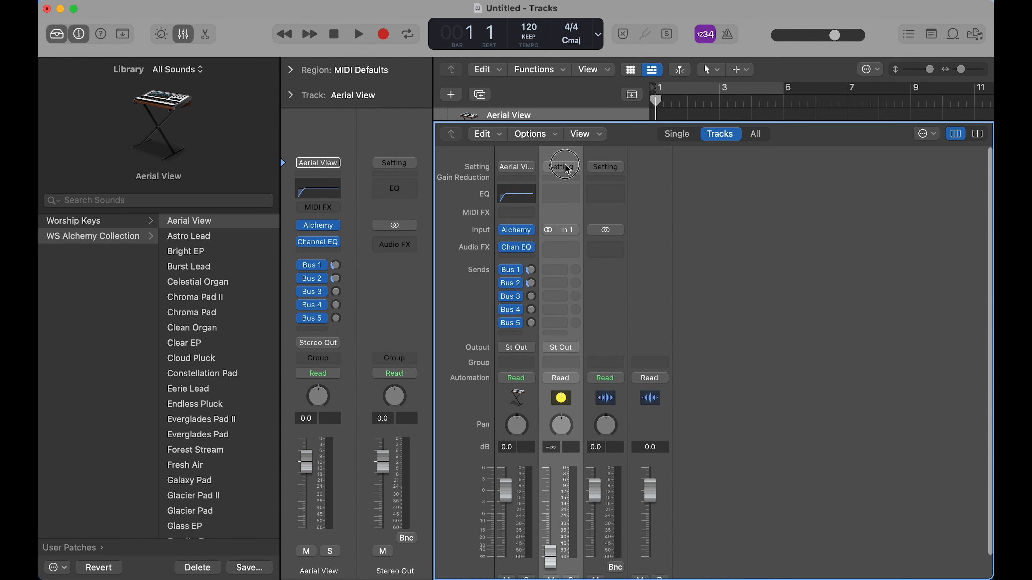
# Load the Reverb BUS setting from the user's Worship Start Buses onto the new auxiliary channel strip.
pyautogui.click(568, 167)
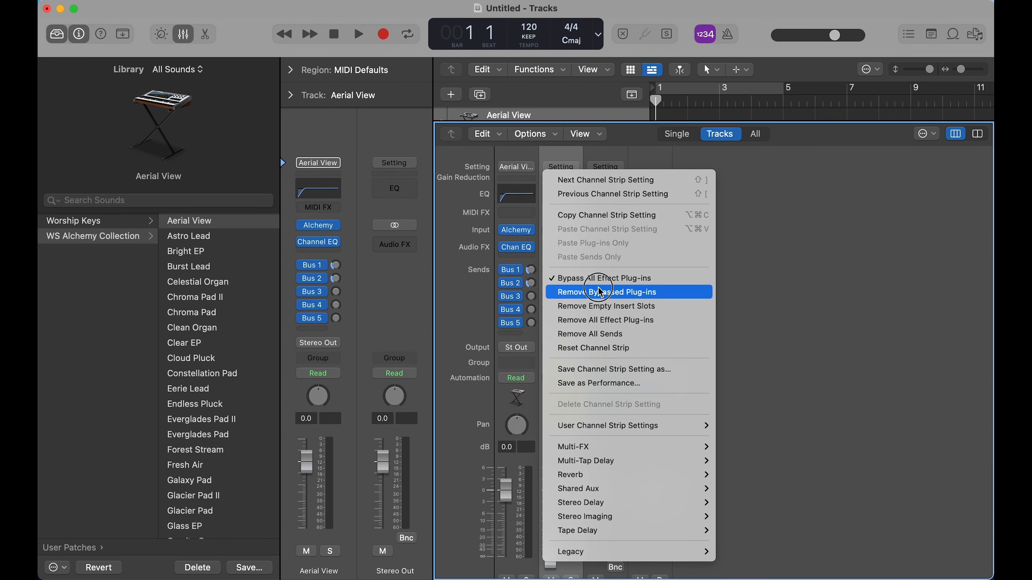
pyautogui.moveTo(602, 427)
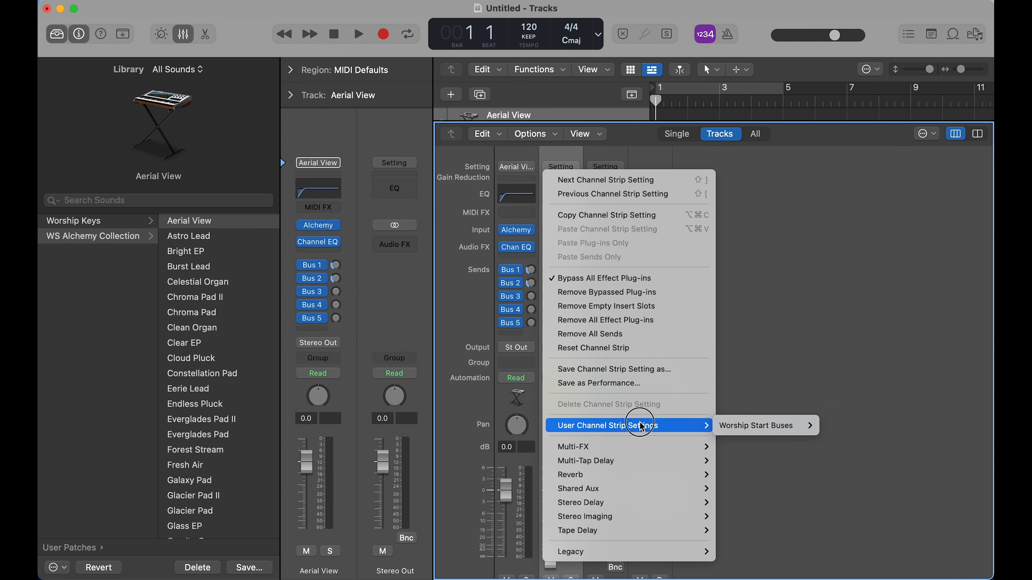
pyautogui.moveTo(766, 425)
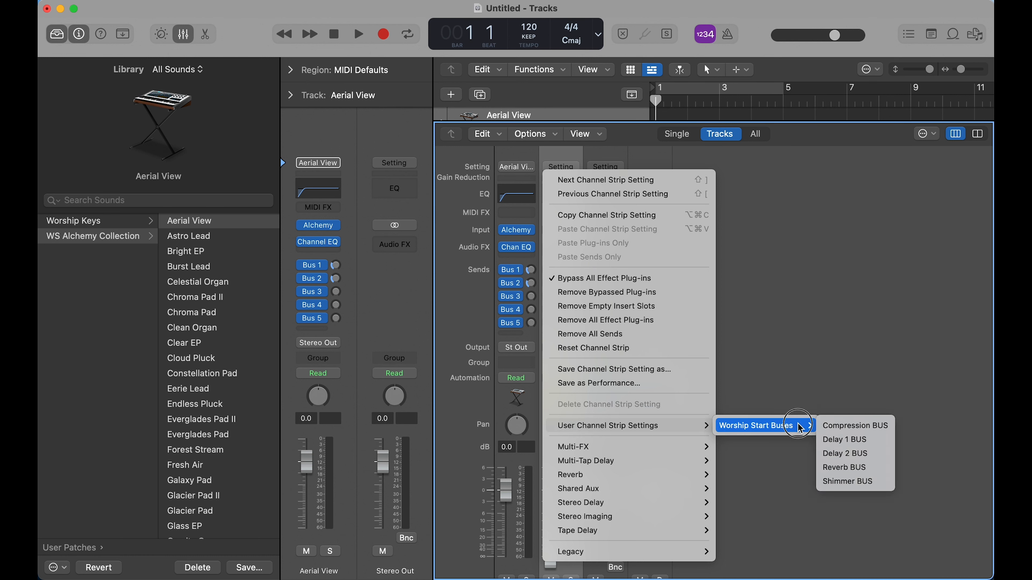
pyautogui.click(847, 470)
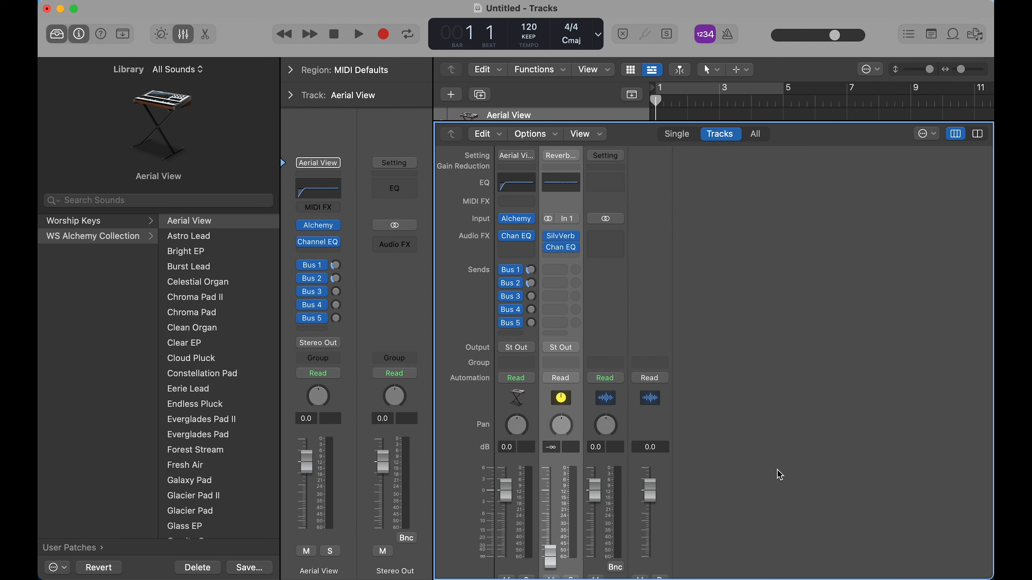
# Set the Reverb BUS channel strip's input to Bus 1, matching the first send on Aerial View.
pyautogui.scroll(-2, 555, 289)
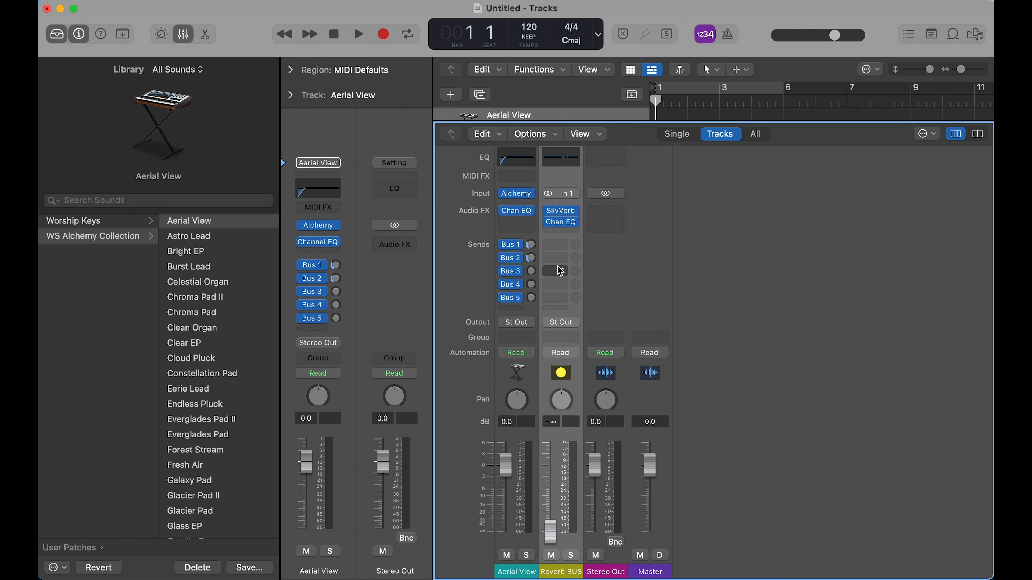
pyautogui.click(573, 199)
pyautogui.click(583, 238)
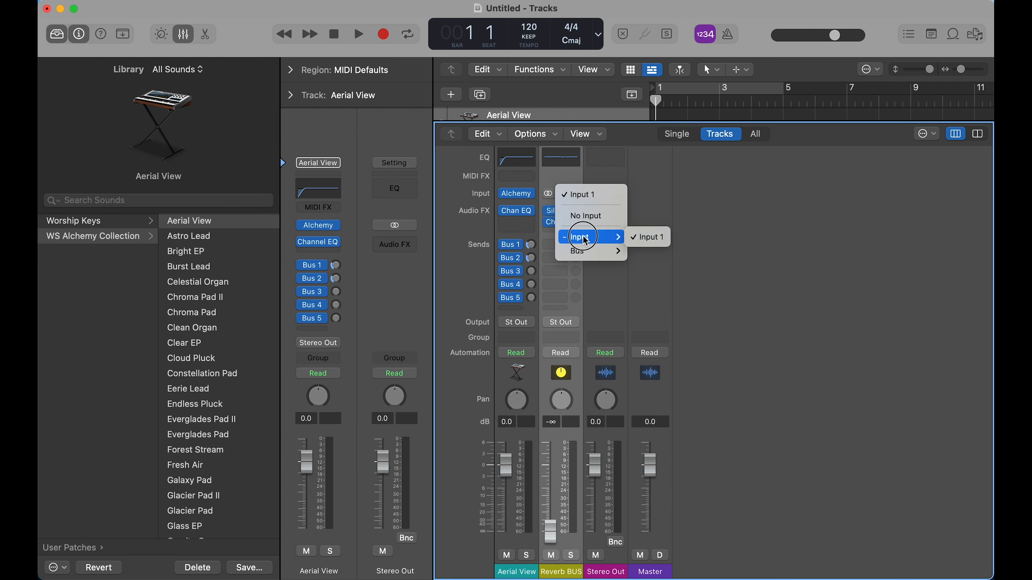
pyautogui.moveTo(579, 251)
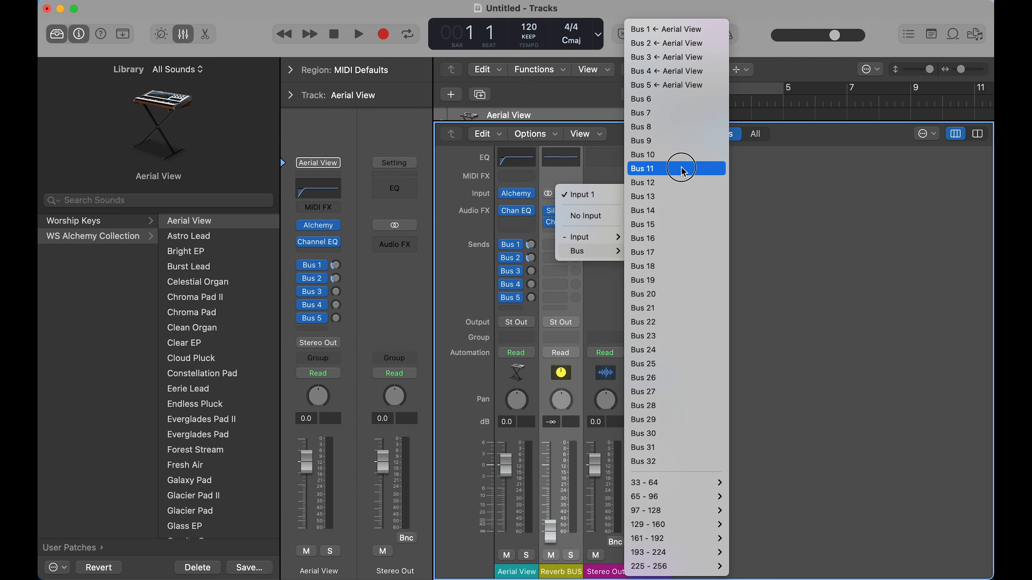
pyautogui.click(670, 28)
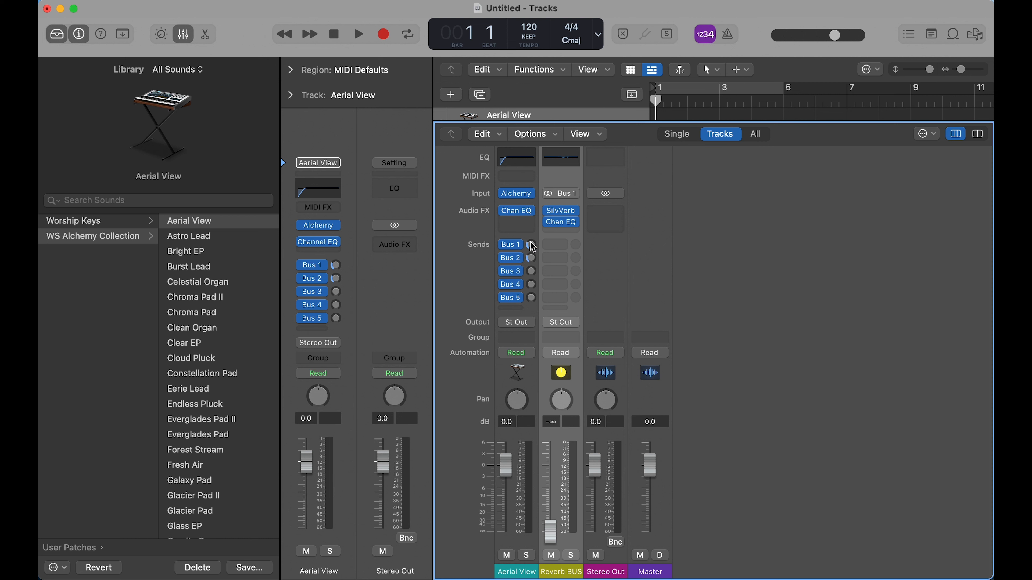
pyautogui.moveTo(532, 245); pyautogui.dragTo(529, 243)
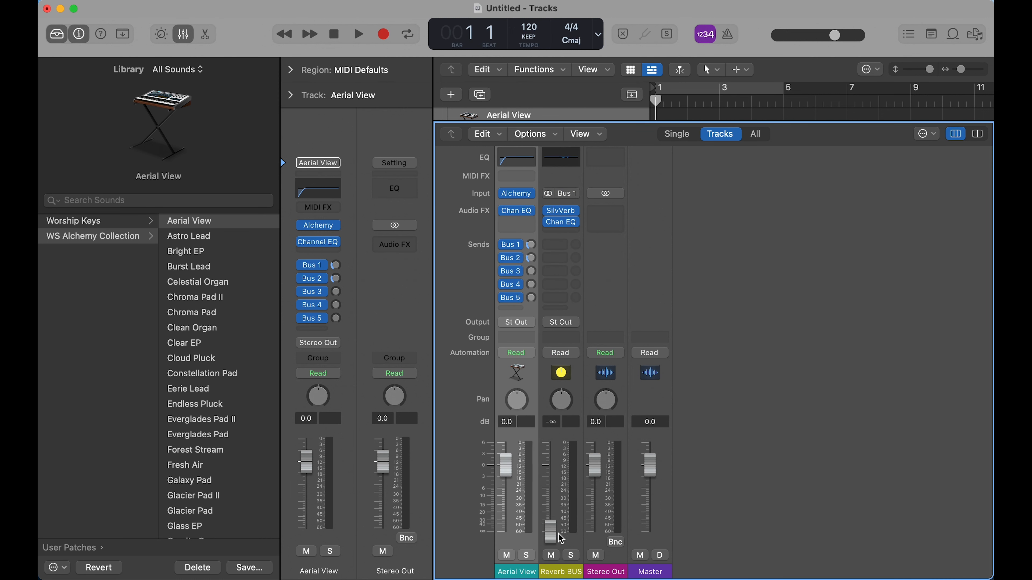
# Create another auxiliary channel strip and load the Shimmer BUS setting from the user's Worship Start Buses onto it.
pyautogui.click(565, 541)
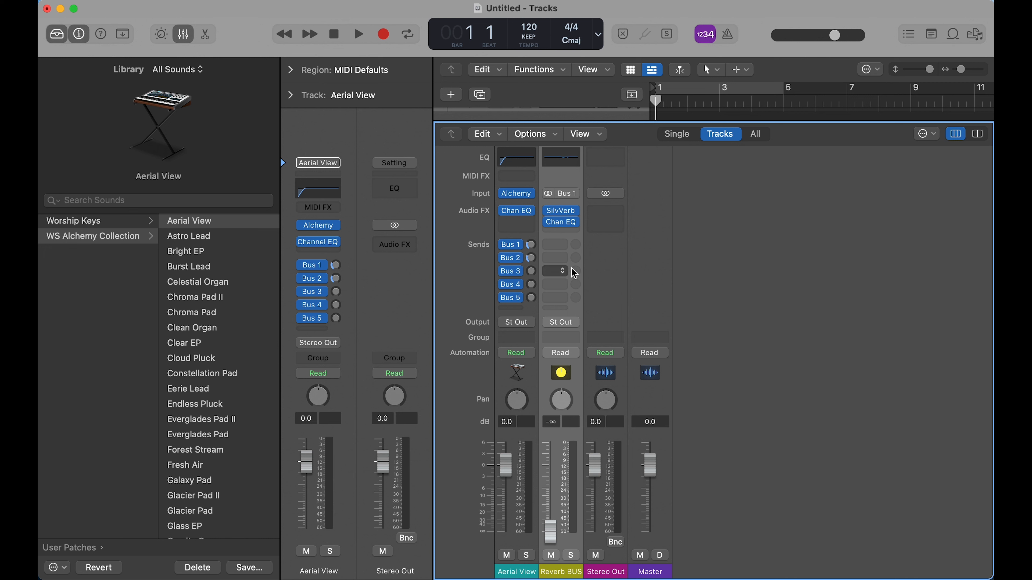
pyautogui.click(545, 134)
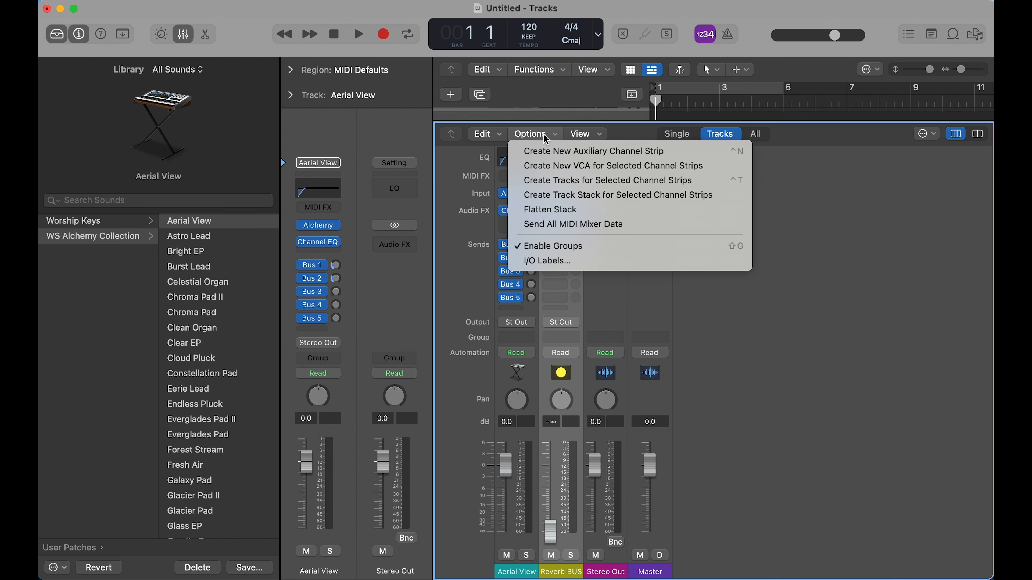
pyautogui.click(549, 151)
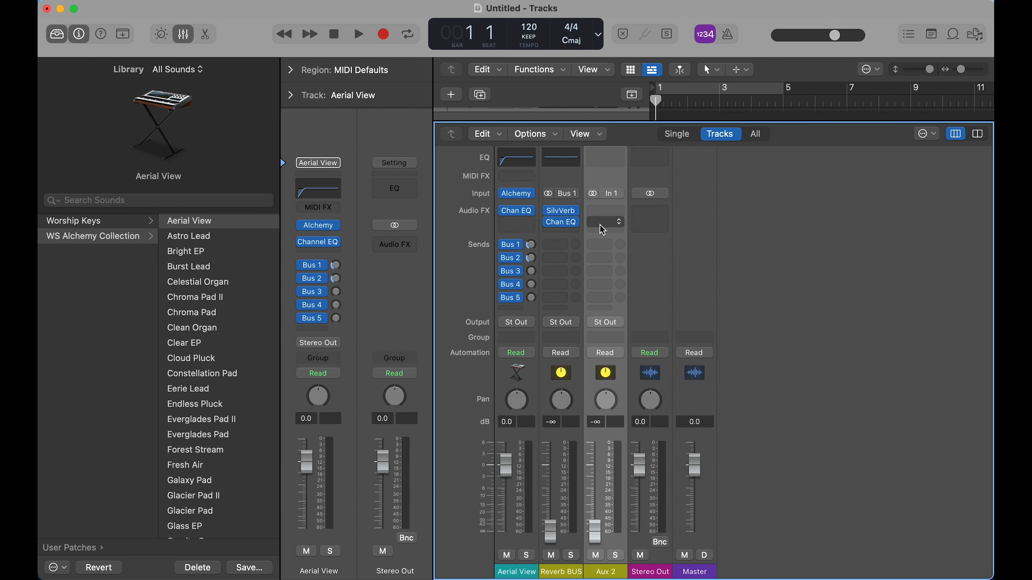
pyautogui.scroll(2, 606, 224)
pyautogui.click(610, 168)
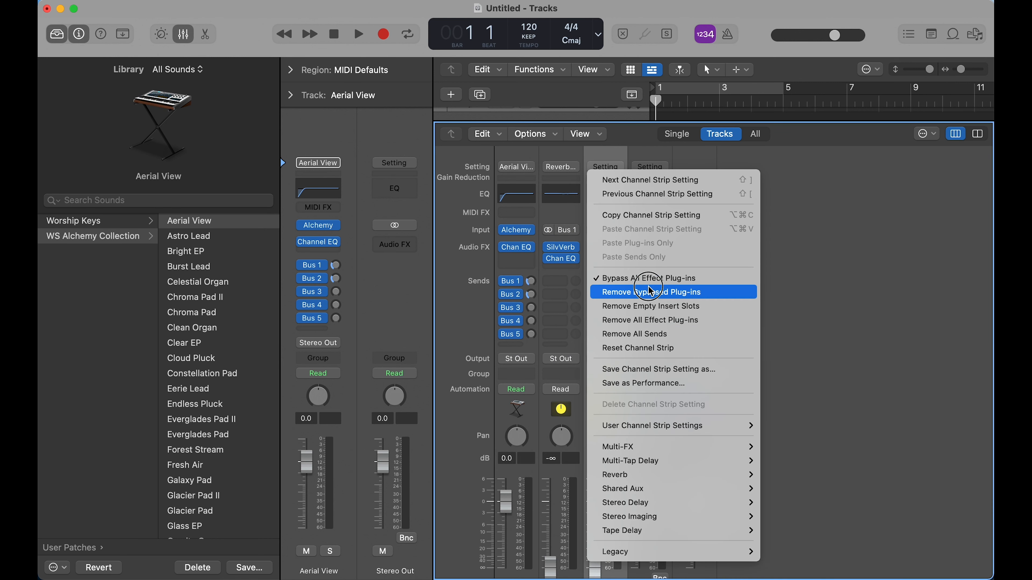
pyautogui.moveTo(687, 427)
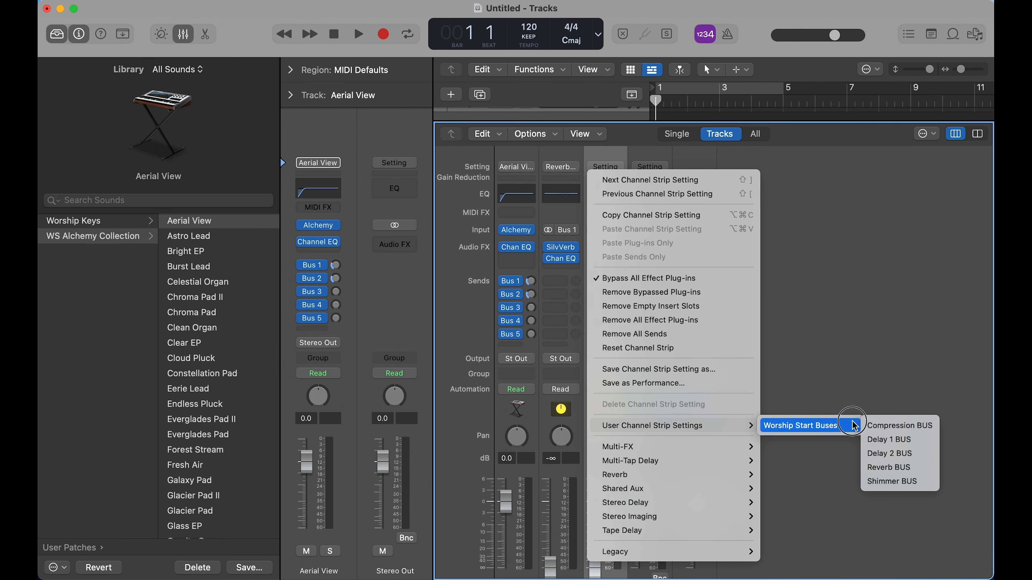
pyautogui.click(902, 482)
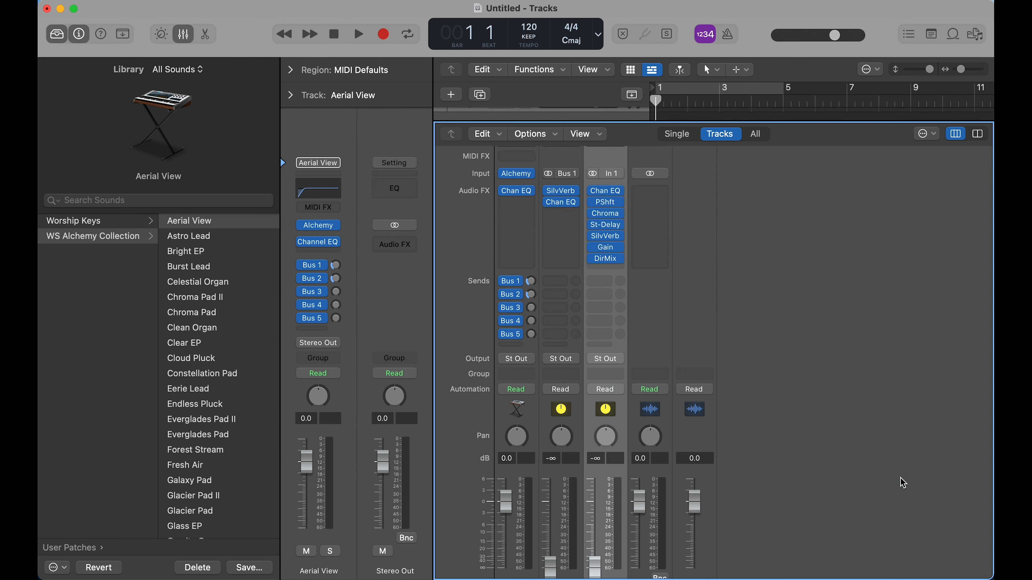
# Set the Shimmer BUS channel strip's input to Bus 2, matching the second send on Aerial View.
pyautogui.click(617, 177)
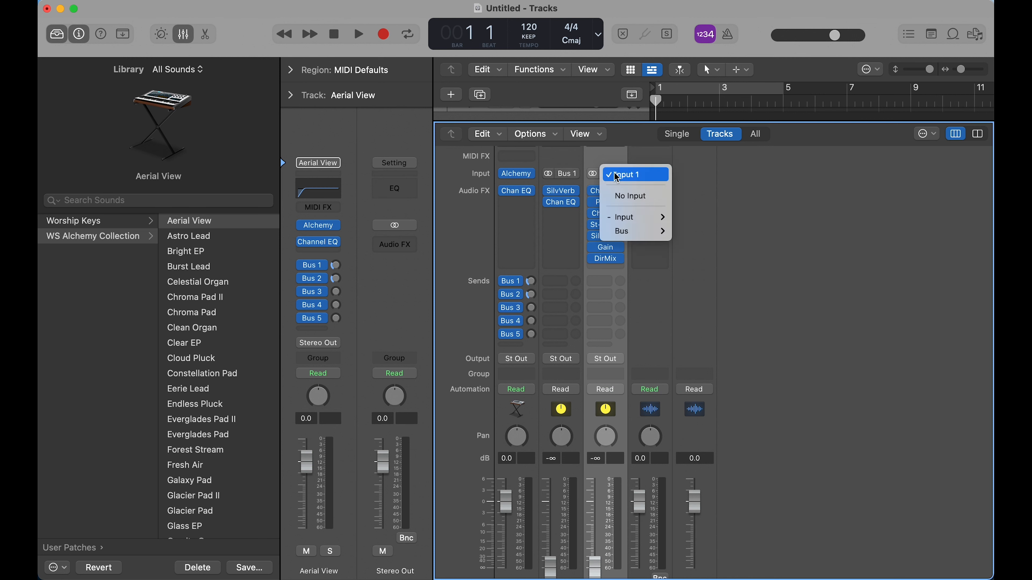
pyautogui.moveTo(650, 231)
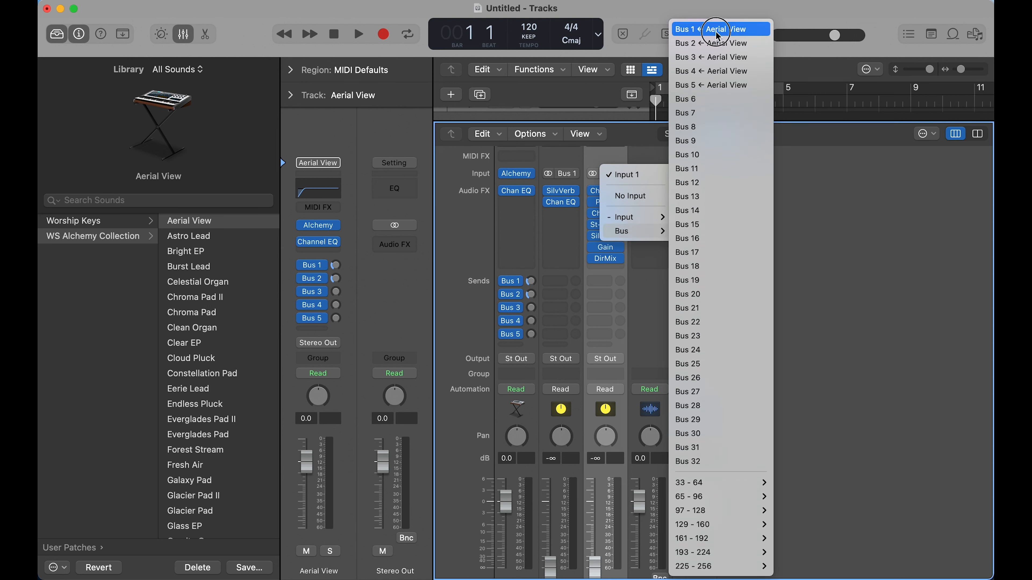
pyautogui.click(717, 43)
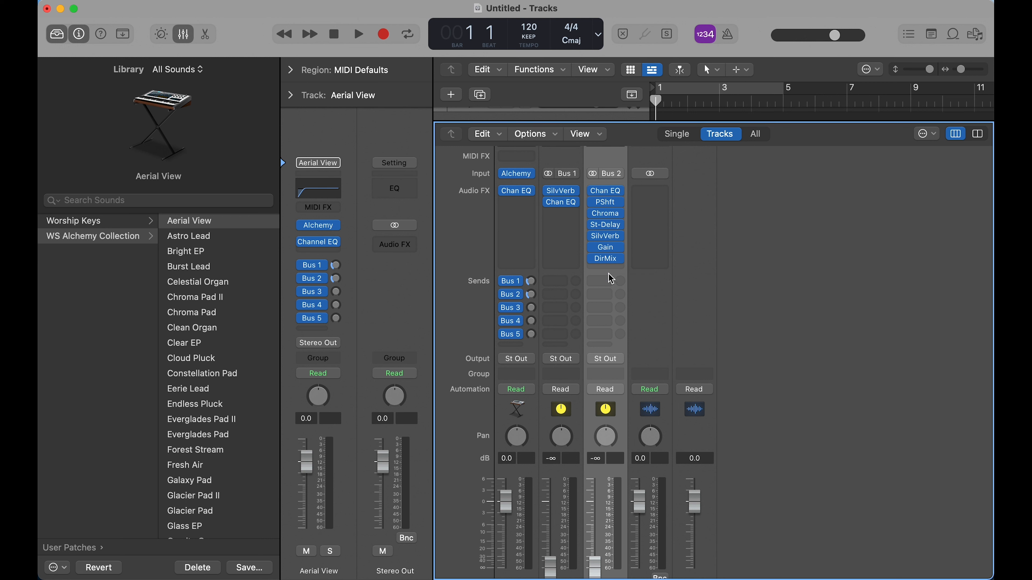
# Create a third auxiliary channel strip and load the Delay 1 BUS setting from Worship Start Buses onto it.
pyautogui.click(545, 136)
pyautogui.click(592, 150)
pyautogui.scroll(3, 660, 180)
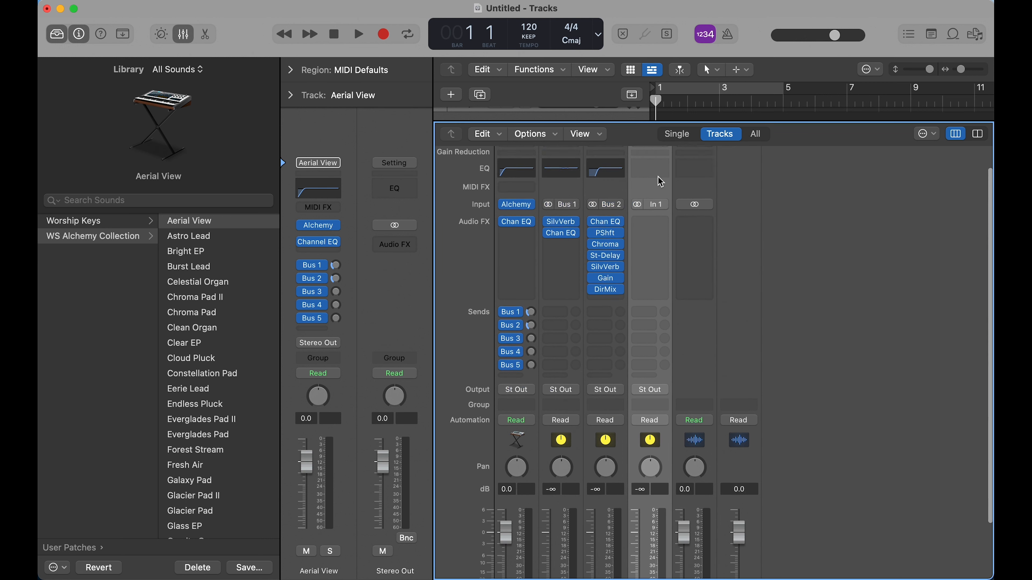
pyautogui.click(653, 167)
pyautogui.moveTo(753, 419)
pyautogui.moveTo(857, 426)
pyautogui.click(939, 427)
# Set the Delay 1 BUS channel strip's input to Bus 3.
pyautogui.click(653, 230)
pyautogui.moveTo(675, 287)
pyautogui.click(771, 57)
# Create a fourth auxiliary channel strip and load the Delay 2 BUS setting from Worship Start Buses onto it.
pyautogui.click(536, 135)
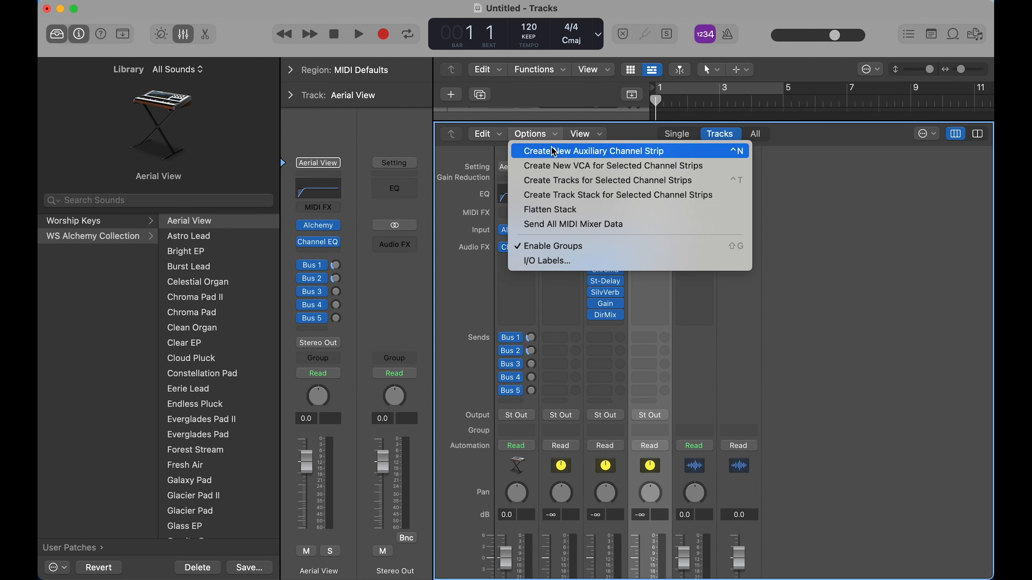
pyautogui.click(557, 151)
pyautogui.click(694, 167)
pyautogui.moveTo(896, 426)
pyautogui.click(825, 455)
# Set the Delay 2 BUS channel strip's input to Bus 4.
pyautogui.click(696, 230)
pyautogui.moveTo(717, 287)
pyautogui.click(813, 71)
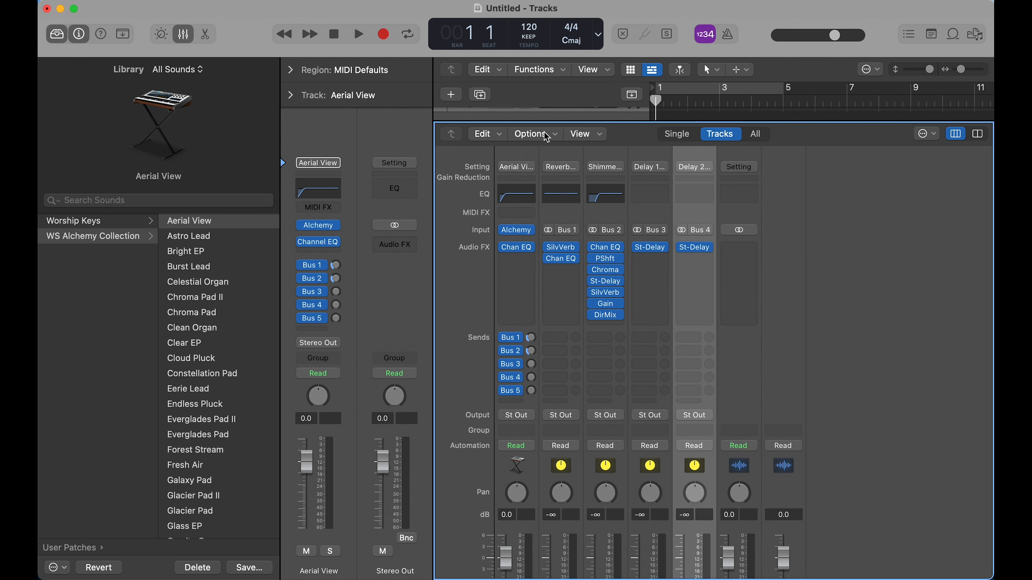
# Create a fifth auxiliary channel strip and load the Compression BUS setting from Worship Start Buses onto it.
pyautogui.click(544, 135)
pyautogui.click(559, 150)
pyautogui.click(738, 168)
pyautogui.moveTo(784, 425)
pyautogui.moveTo(670, 425)
pyautogui.click(581, 426)
# Set the Compression BUS channel strip's input to Bus 5.
pyautogui.click(741, 230)
pyautogui.moveTo(760, 287)
pyautogui.click(865, 84)
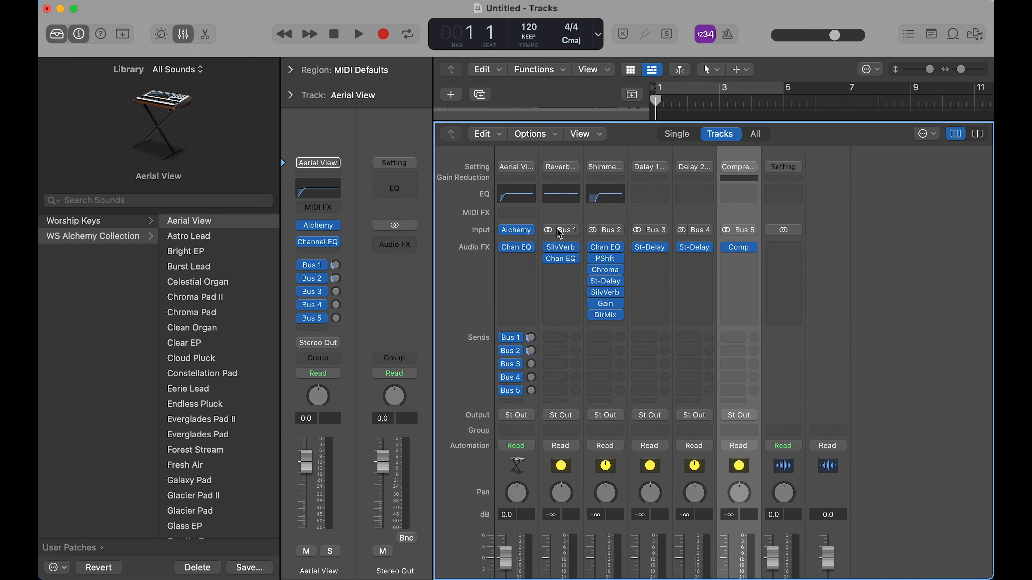
# Review the available bus inputs for the Reverb BUS channel strip and keep Bus 1 selected.
pyautogui.click(566, 231)
pyautogui.moveTo(577, 287)
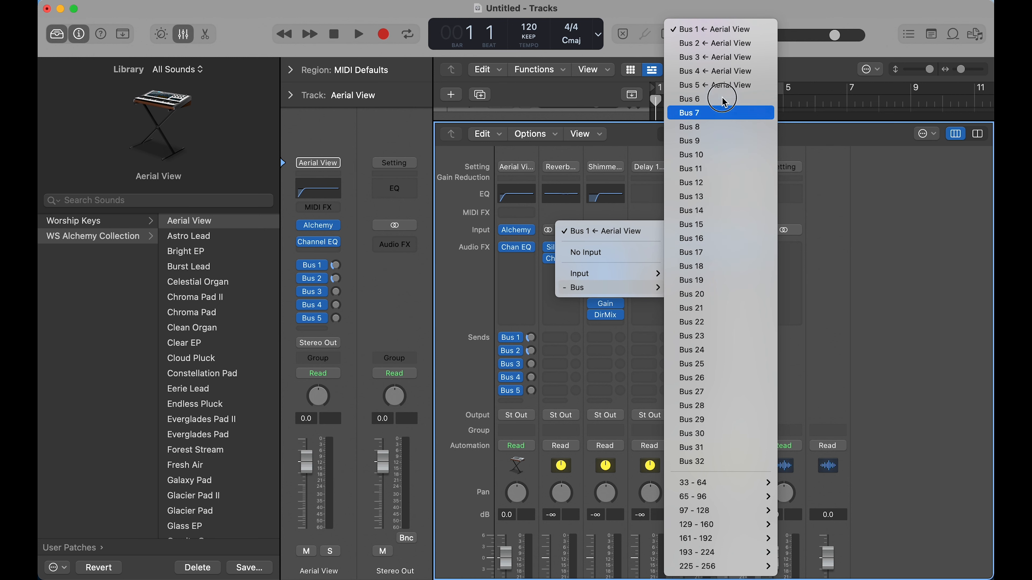
pyautogui.click(728, 30)
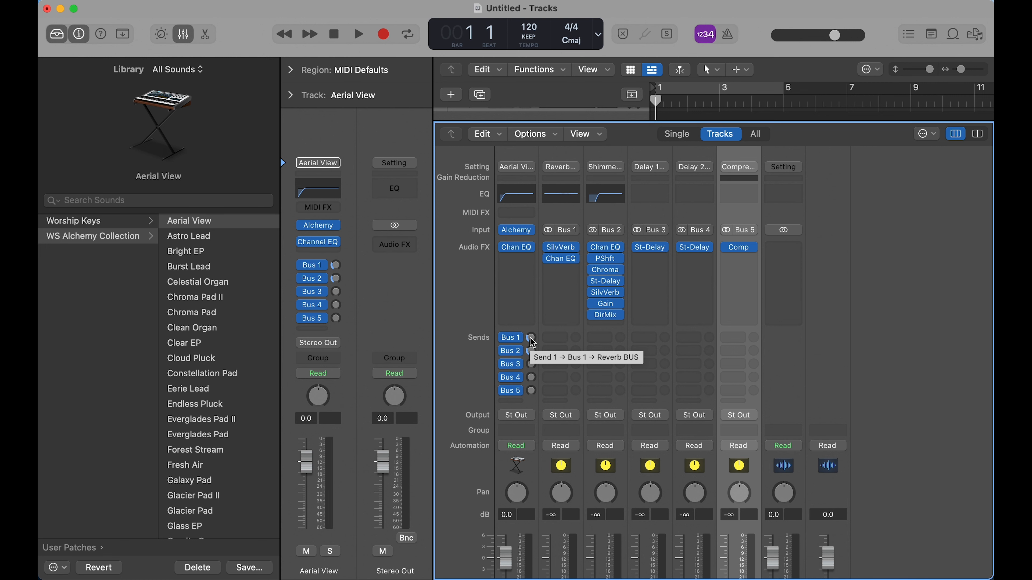
# Raise Aerial View's Bus 1 send to about -4.6 dB and turn up its Bus 3 send for the first delay.
pyautogui.moveTo(530, 338); pyautogui.dragTo(530, 309)
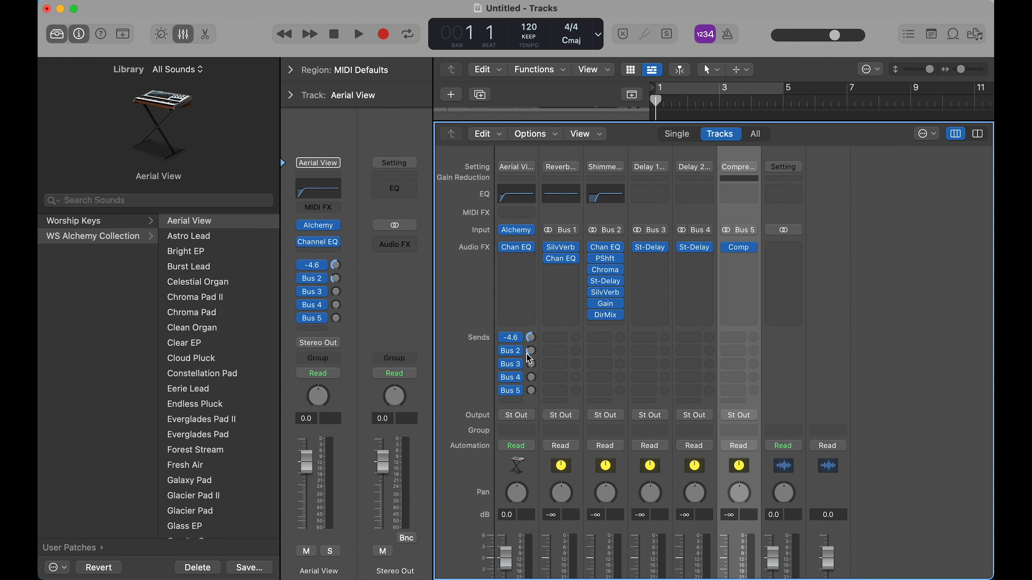
pyautogui.moveTo(531, 364); pyautogui.dragTo(525, 315)
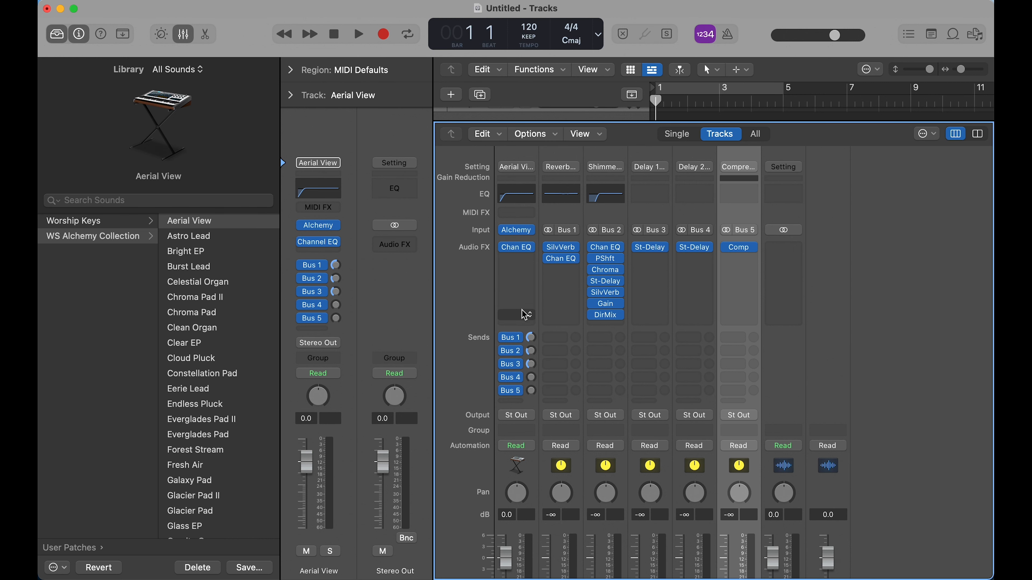